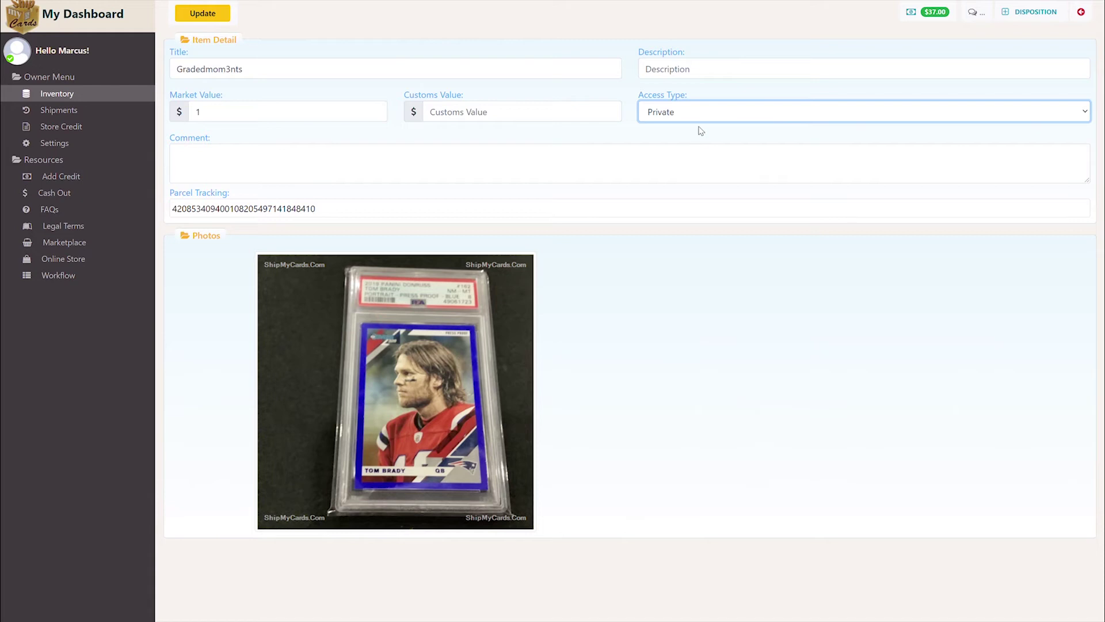
Step: Leave the Tom Brady card's details and examine the title and description of the Victor Oldadipo Panini Titanium inventory item
{"action": "left_click", "coordinate": [1081, 11]}
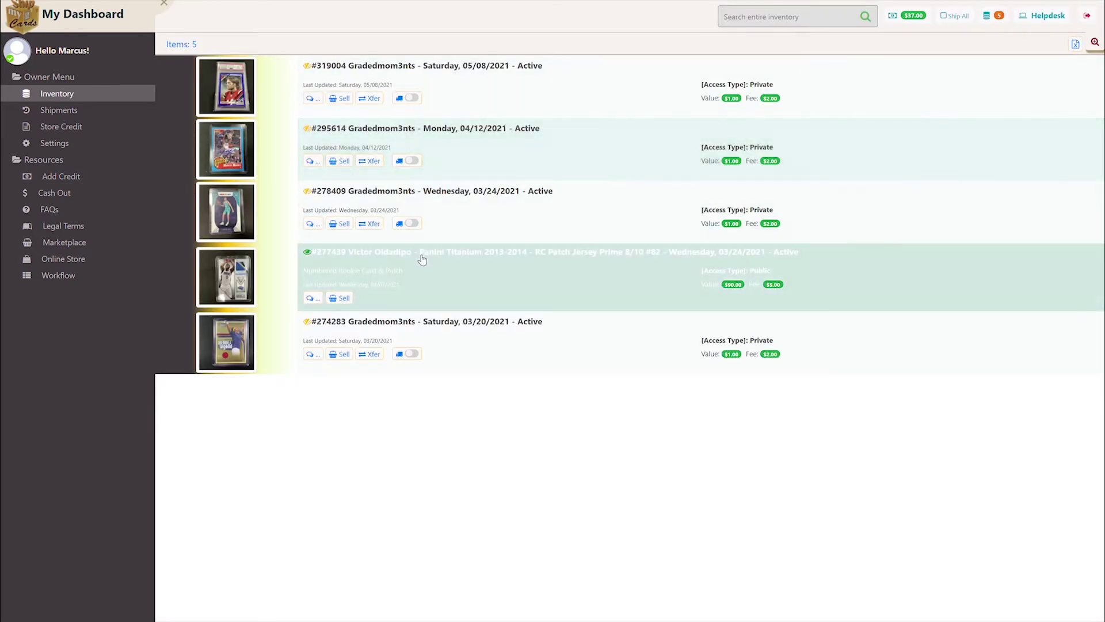
{"action": "left_click", "coordinate": [418, 255]}
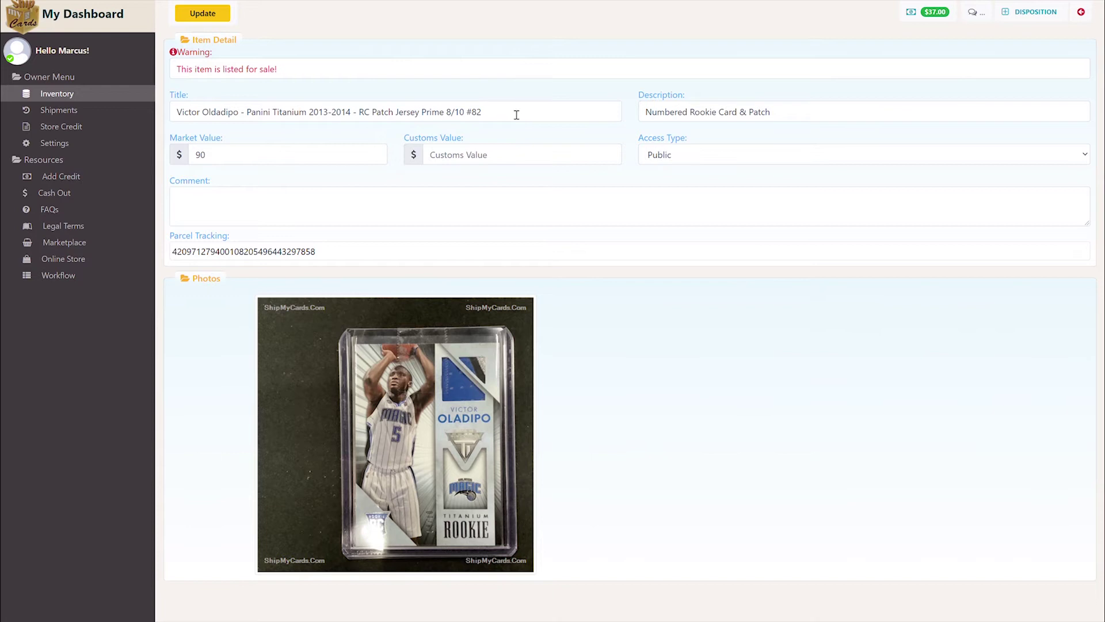
{"action": "left_click", "coordinate": [803, 114]}
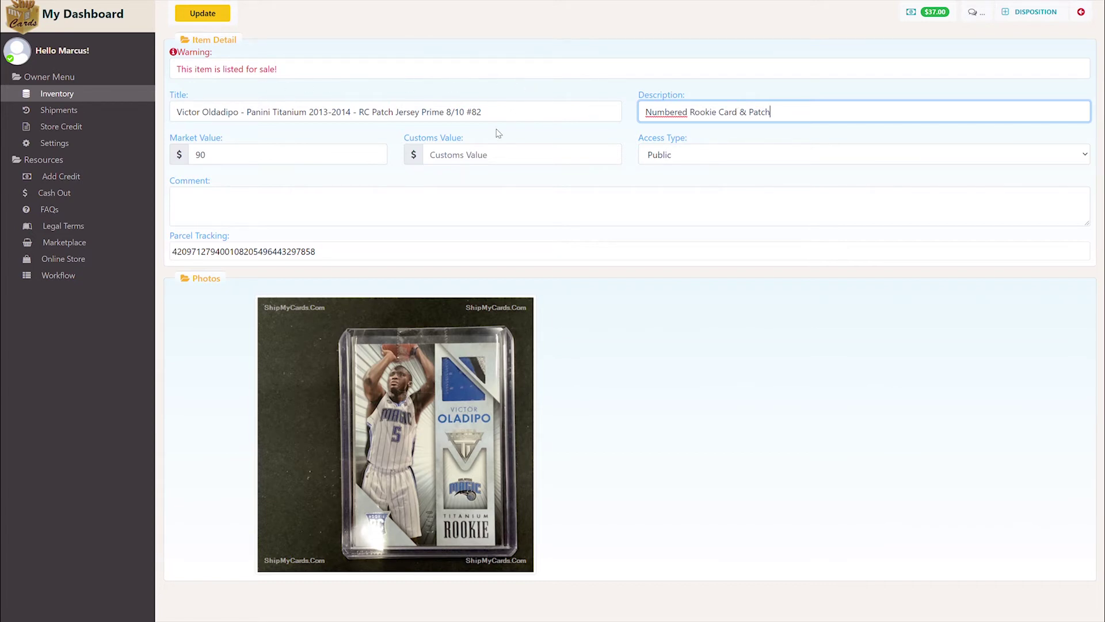
Step: Browse the Marketplace listings, examining their prices and purchase options, and close the Marketplace
{"action": "left_click", "coordinate": [55, 246]}
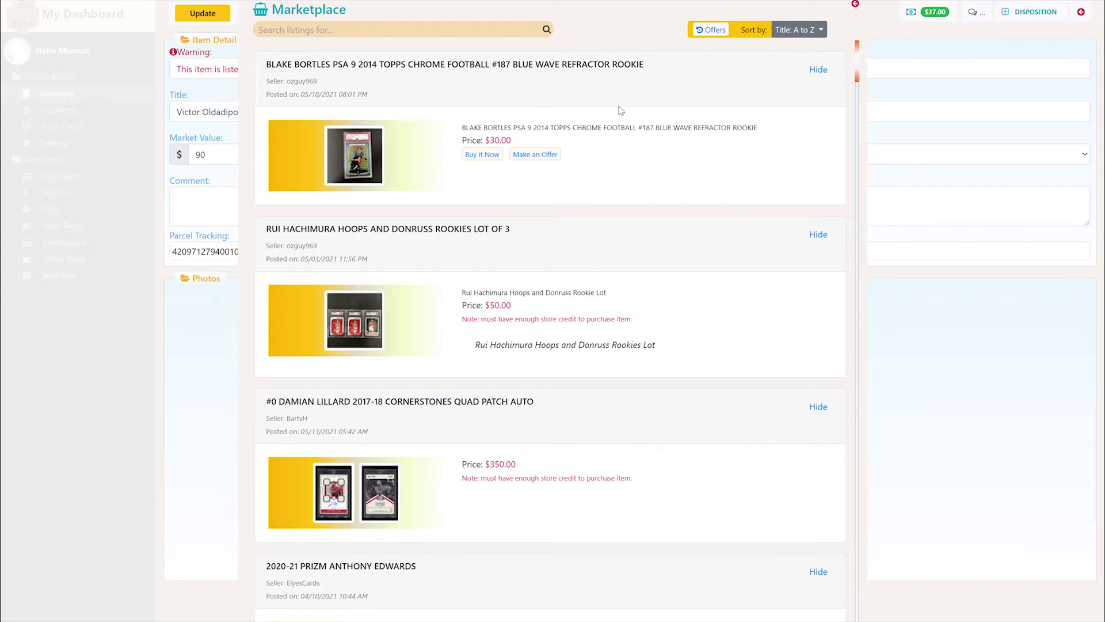
{"action": "left_click", "coordinate": [382, 42]}
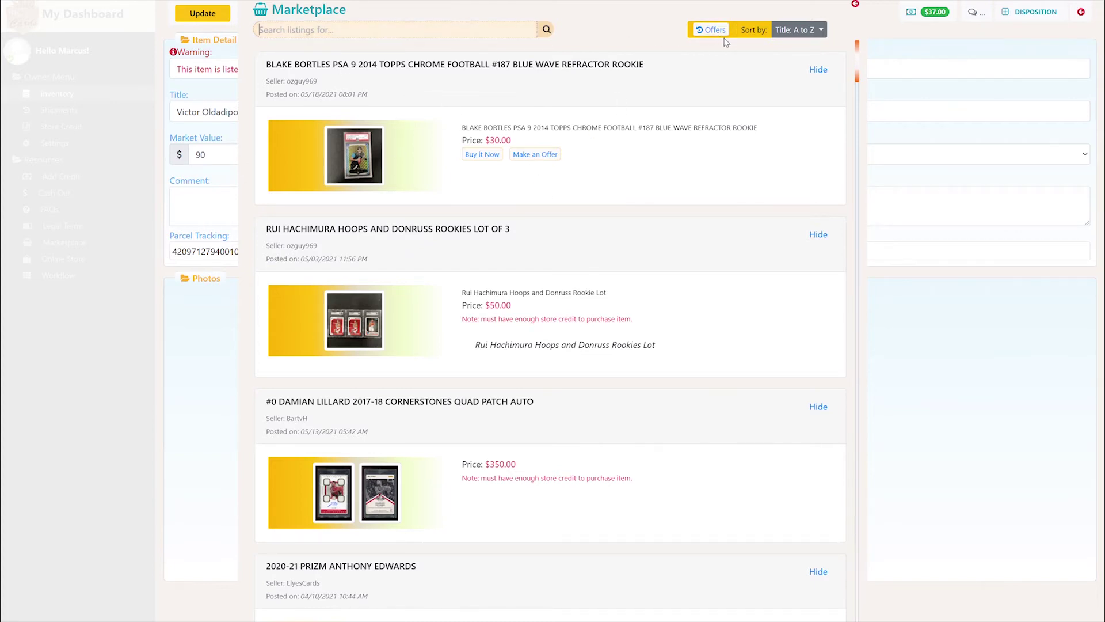
{"action": "scroll", "coordinate": [521, 229], "scroll_direction": "down", "scroll_amount": 2}
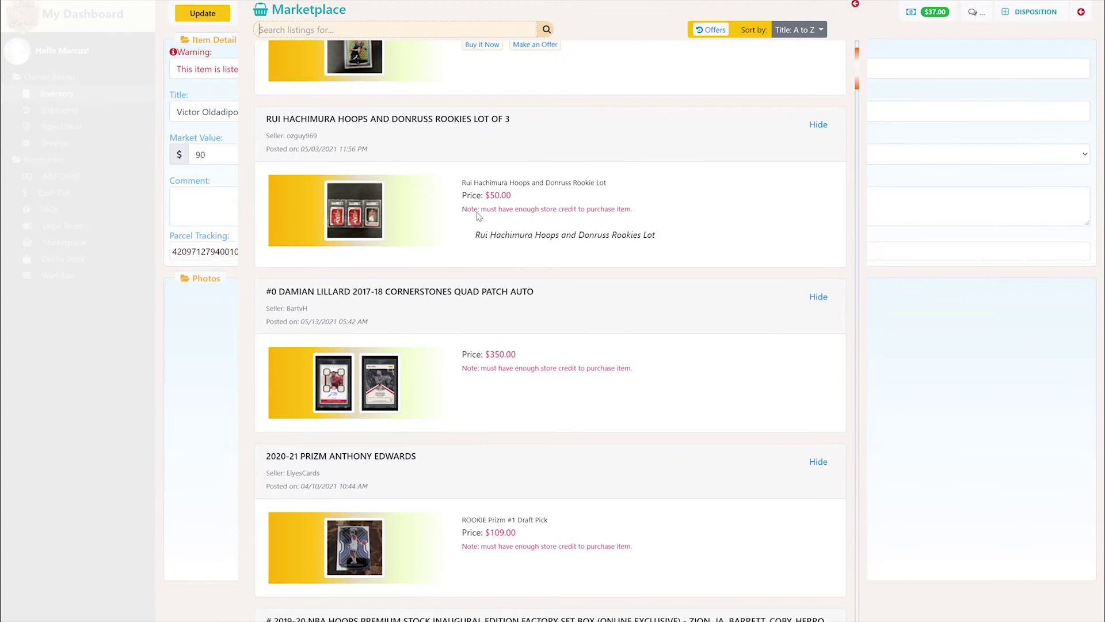
{"action": "scroll", "coordinate": [529, 203], "scroll_direction": "down", "scroll_amount": 10}
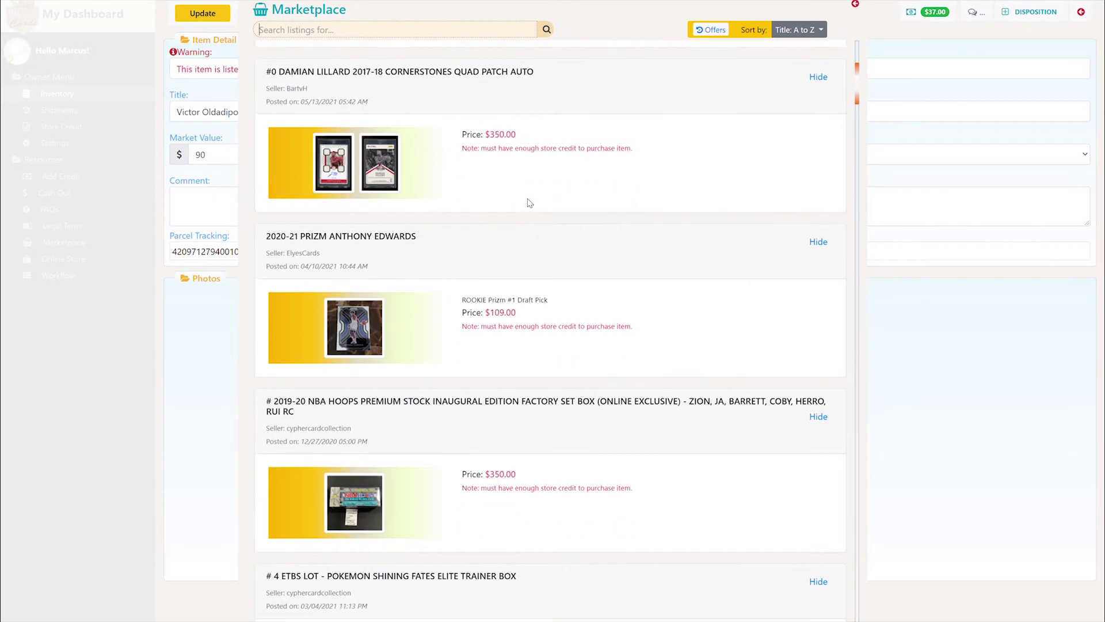
{"action": "scroll", "coordinate": [530, 203], "scroll_direction": "down", "scroll_amount": 6}
{"action": "scroll", "coordinate": [528, 203], "scroll_direction": "up", "scroll_amount": 13}
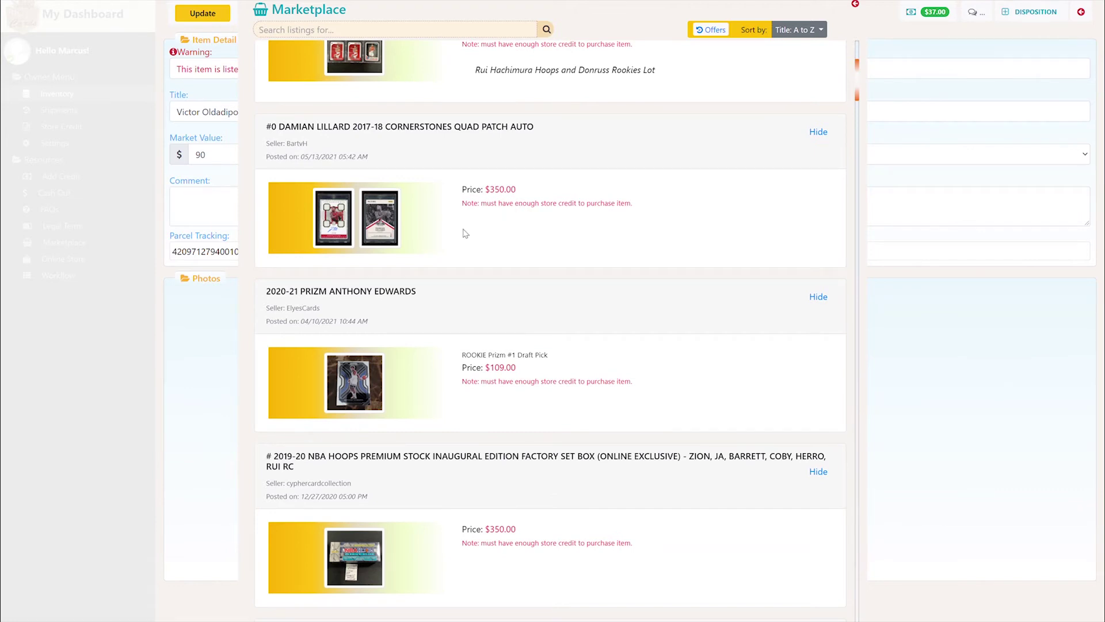
{"action": "scroll", "coordinate": [399, 298], "scroll_direction": "down", "scroll_amount": 20}
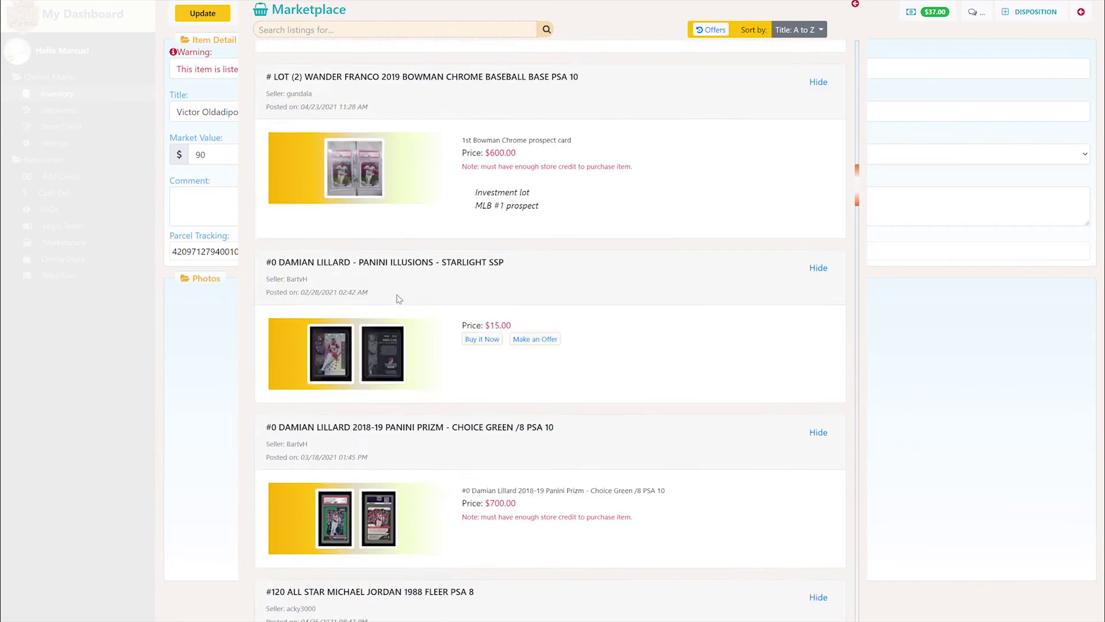
{"action": "scroll", "coordinate": [399, 299], "scroll_direction": "down", "scroll_amount": 11}
{"action": "left_click_drag", "start_coordinate": [856, 248], "coordinate": [859, 51]}
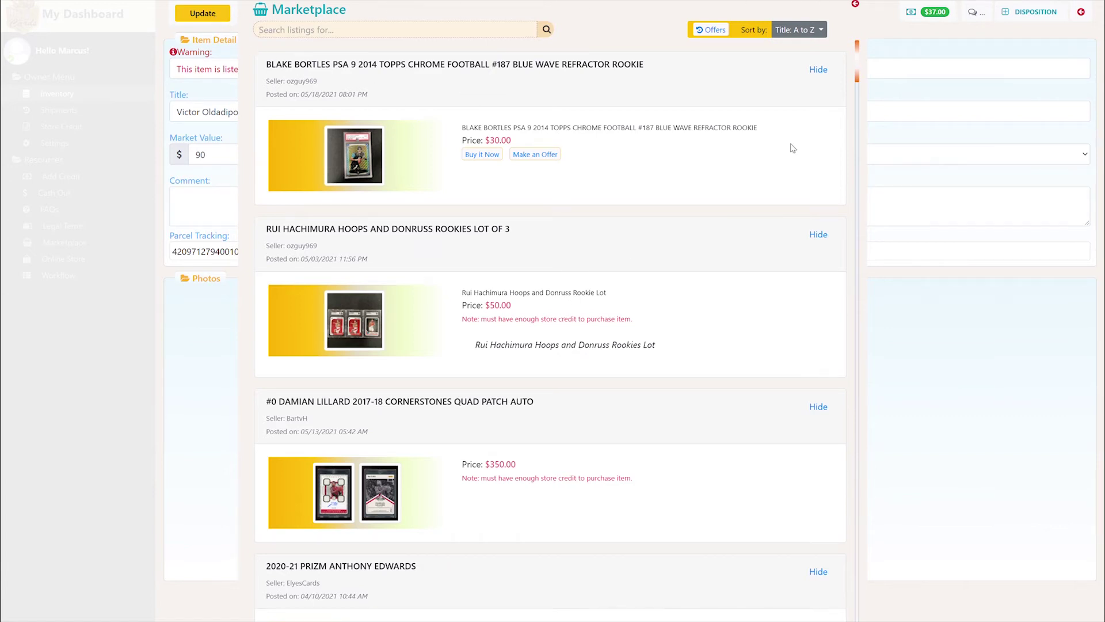
{"action": "left_click", "coordinate": [856, 5]}
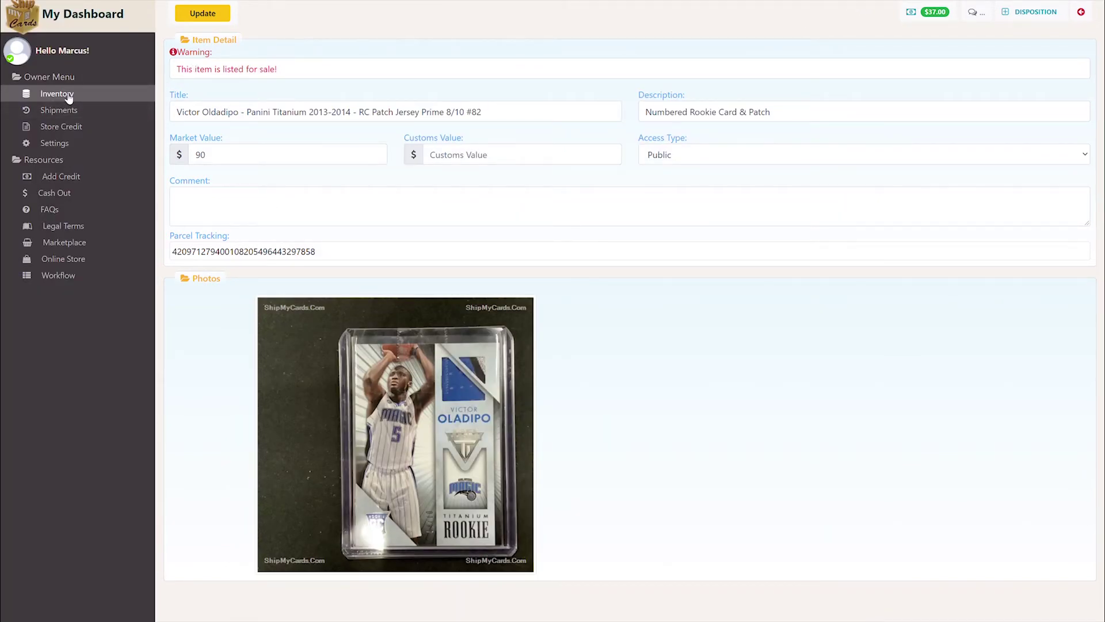
Step: Review the shipment history and the store credit transaction log
{"action": "left_click", "coordinate": [58, 110]}
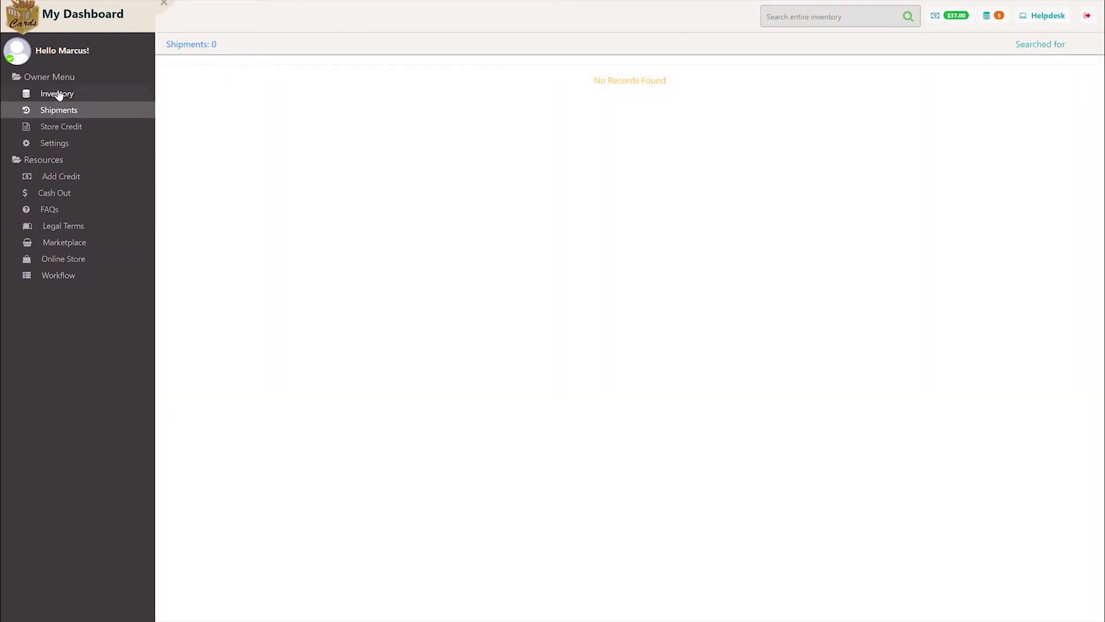
{"action": "left_click", "coordinate": [52, 131]}
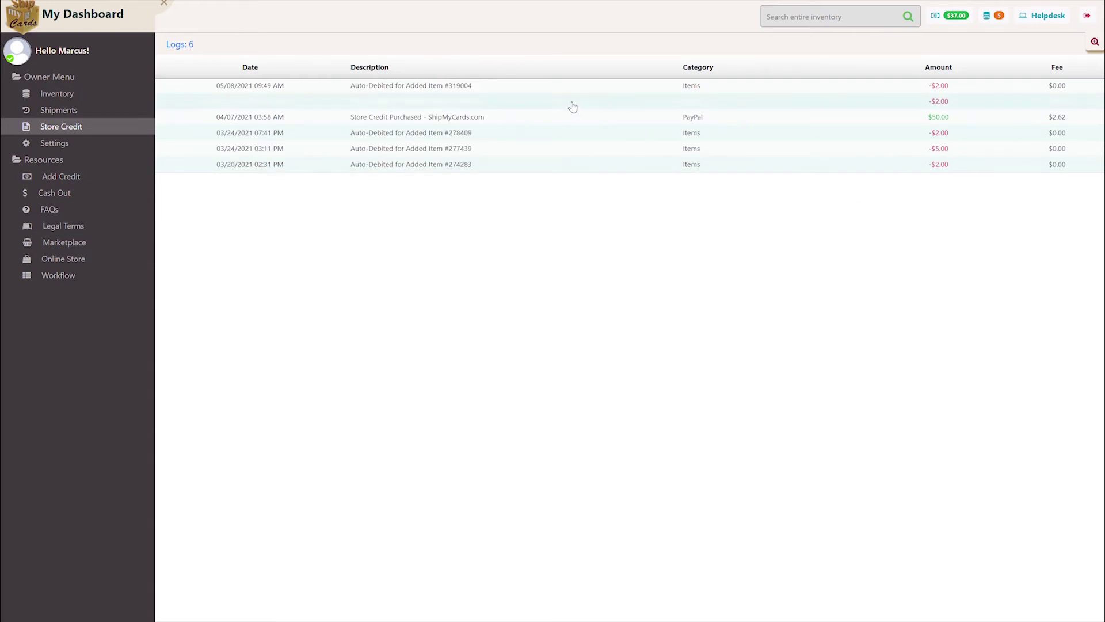
{"action": "left_click", "coordinate": [170, 102]}
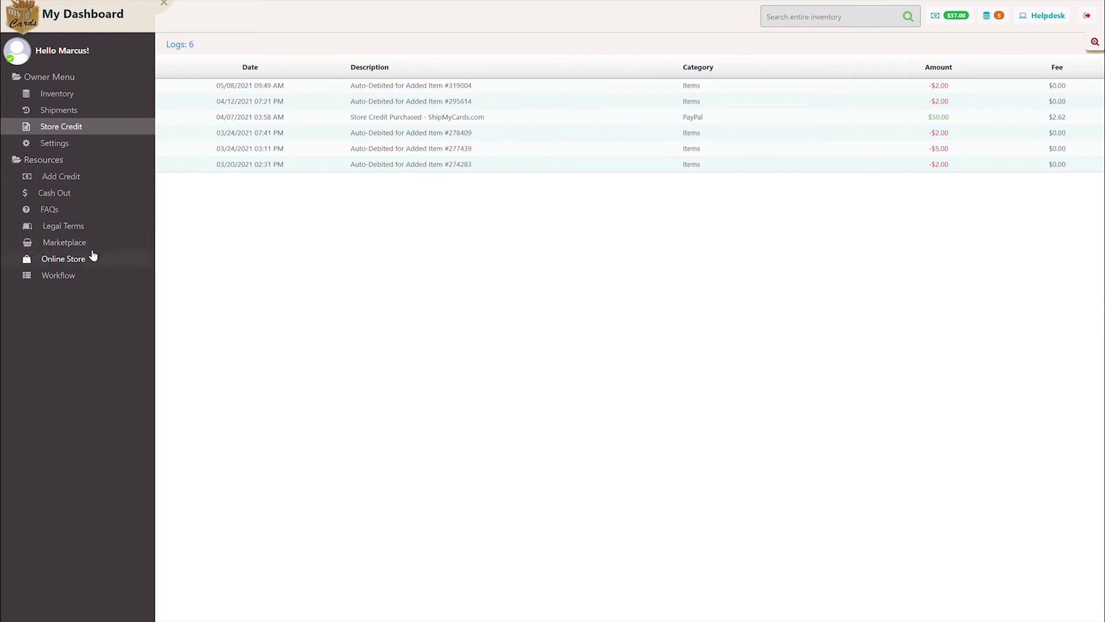
Step: Enter 50 as the store credit purchase amount to preview the fee and total, and close the form without paying
{"action": "left_click", "coordinate": [54, 181]}
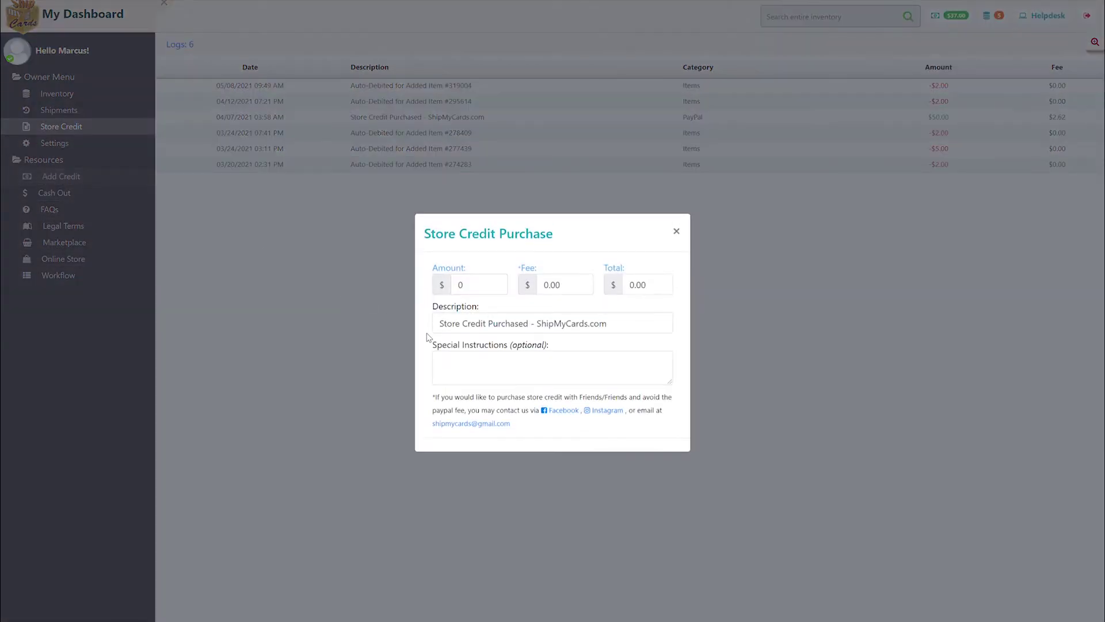
{"action": "left_click", "coordinate": [487, 288]}
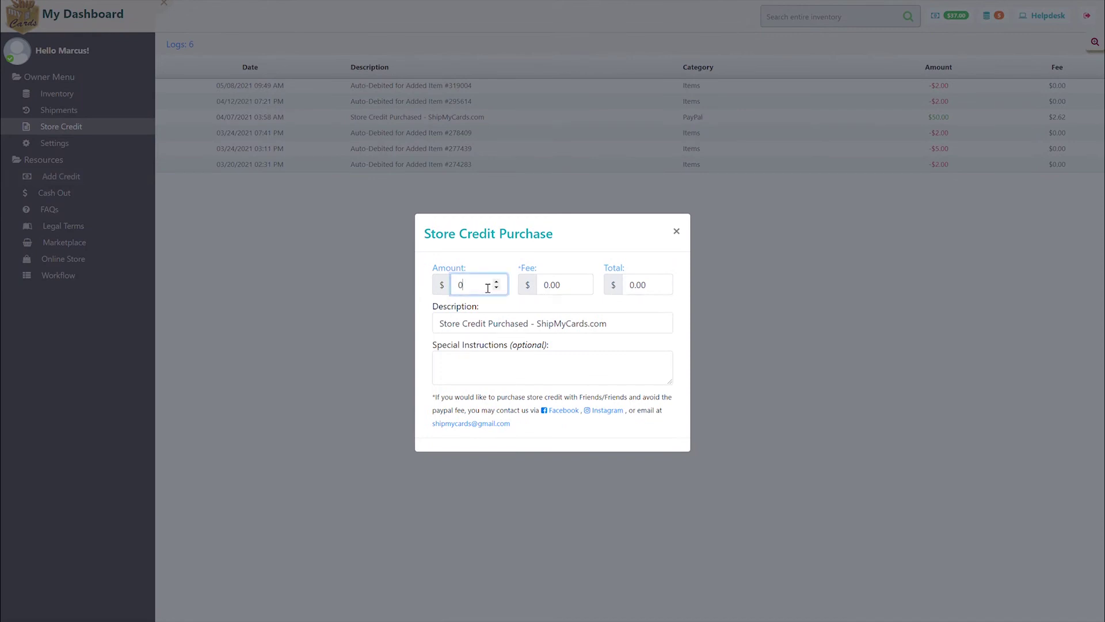
{"action": "key", "text": "BackSpace"}
{"action": "type", "text": "50"}
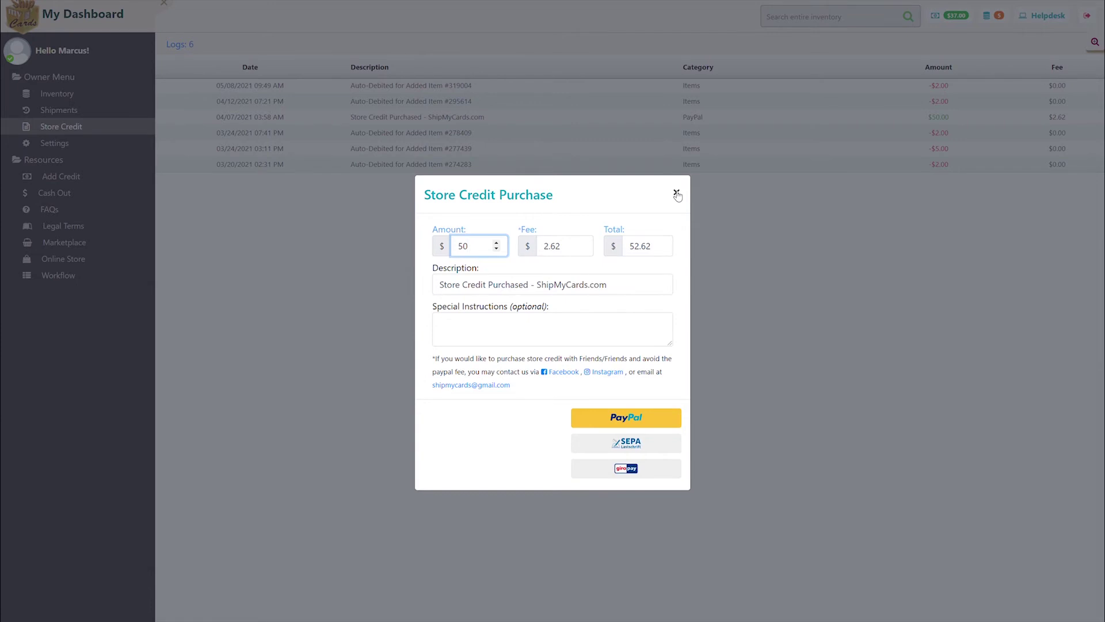
{"action": "left_click", "coordinate": [677, 195]}
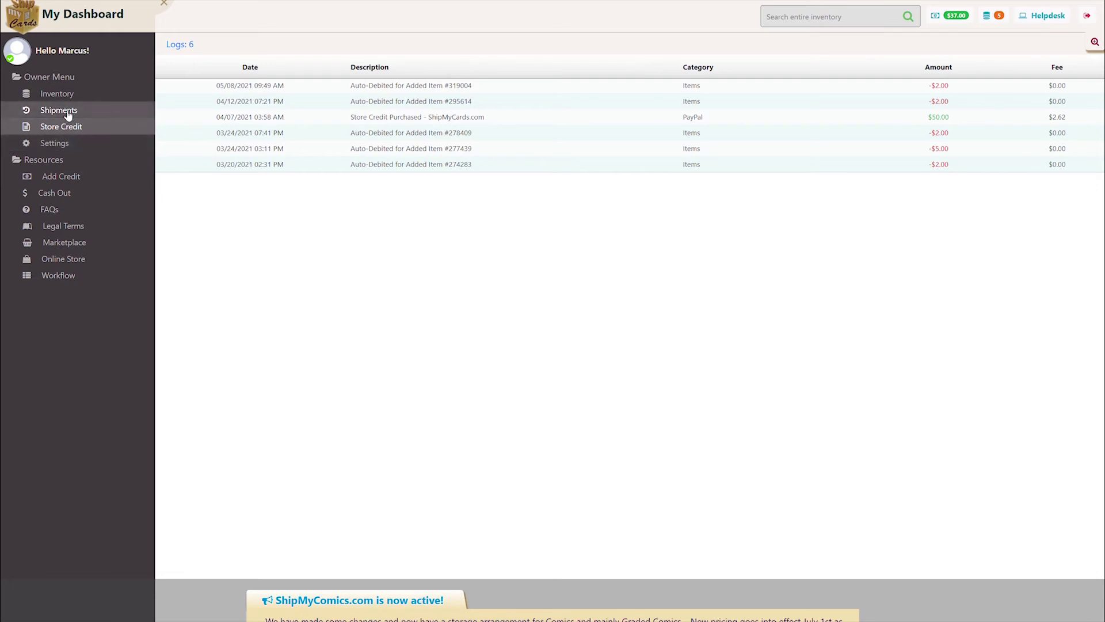
Step: View the account settings, and enter 37 as a trial store credit cash-out amount without submitting it
{"action": "left_click", "coordinate": [65, 144]}
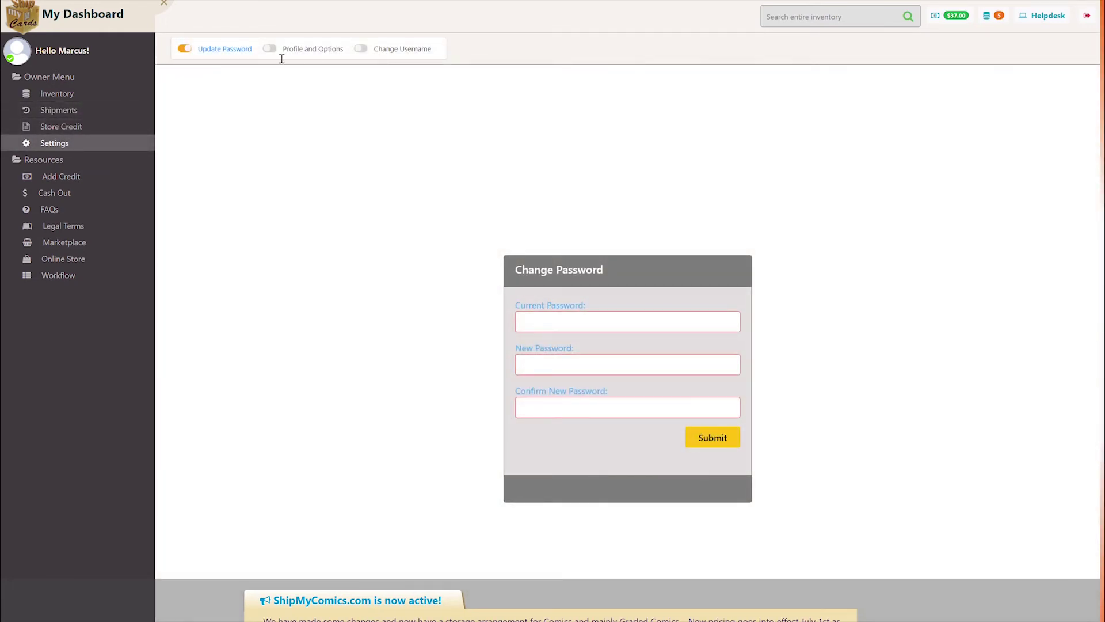
{"action": "left_click", "coordinate": [76, 194]}
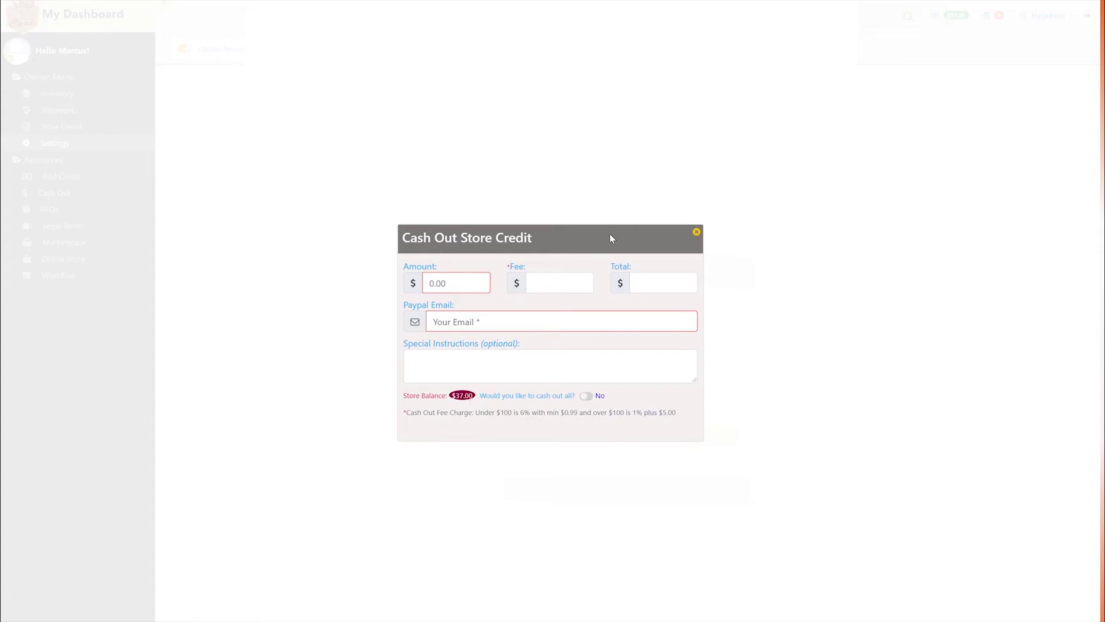
{"action": "left_click", "coordinate": [467, 281]}
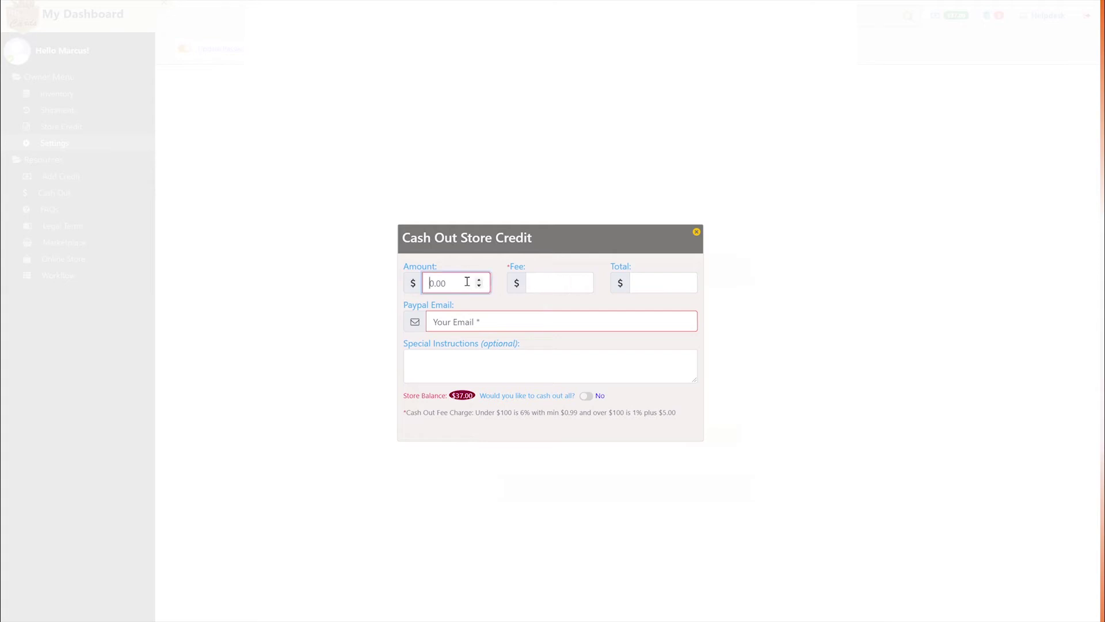
{"action": "type", "text": "46"}
{"action": "type", "text": "37"}
{"action": "left_click", "coordinate": [523, 316]}
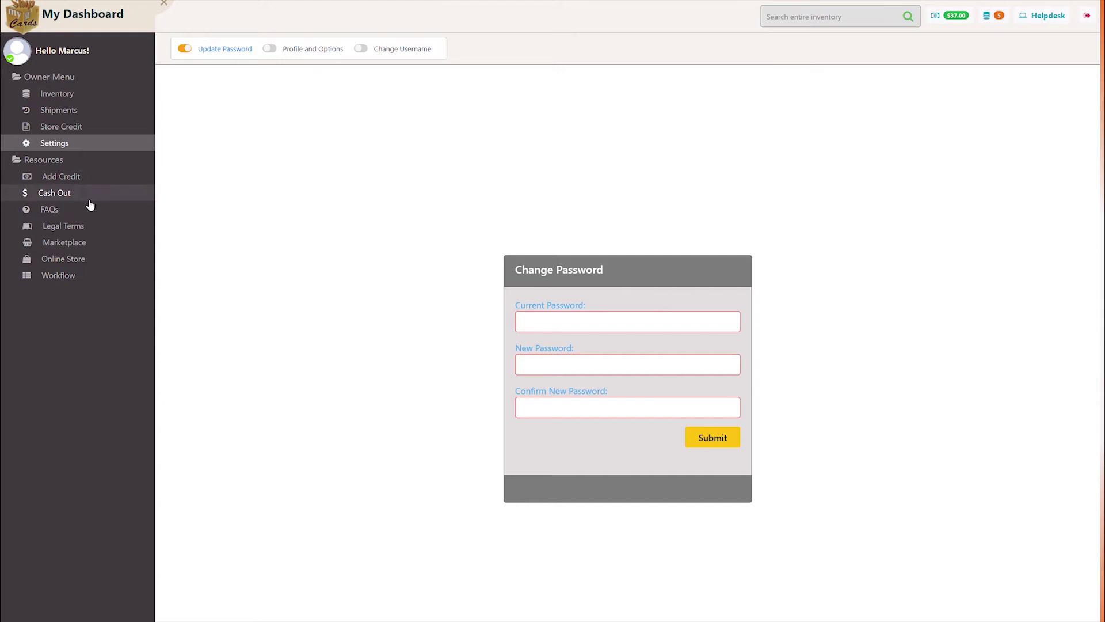
Step: Read the fee breakdown in the frequently asked questions and close them
{"action": "left_click", "coordinate": [68, 214]}
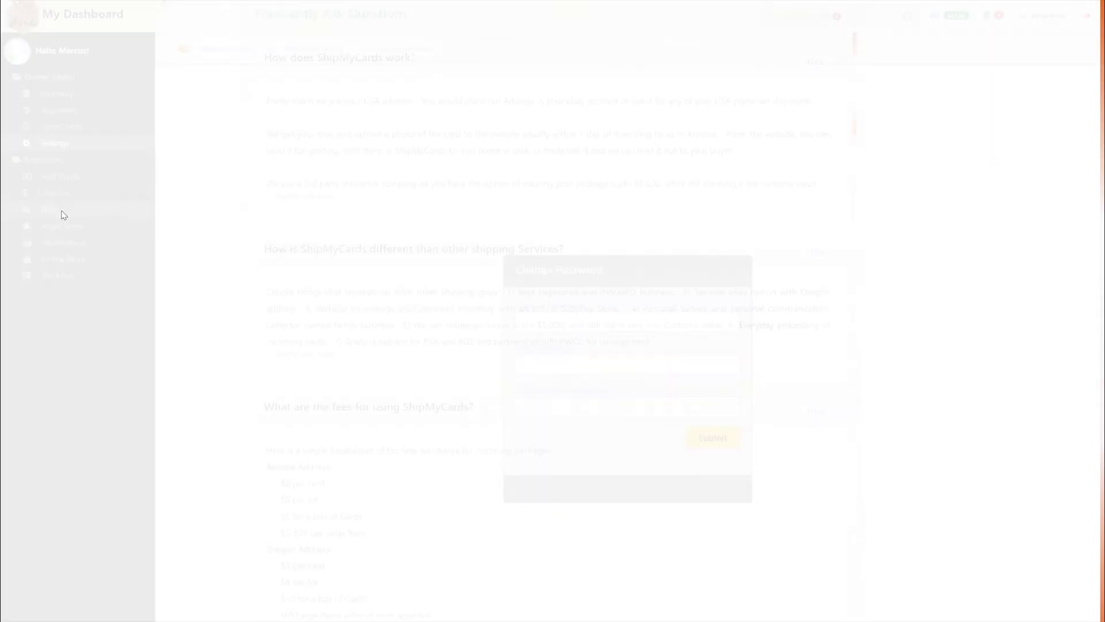
{"action": "scroll", "coordinate": [543, 274], "scroll_direction": "down", "scroll_amount": 5}
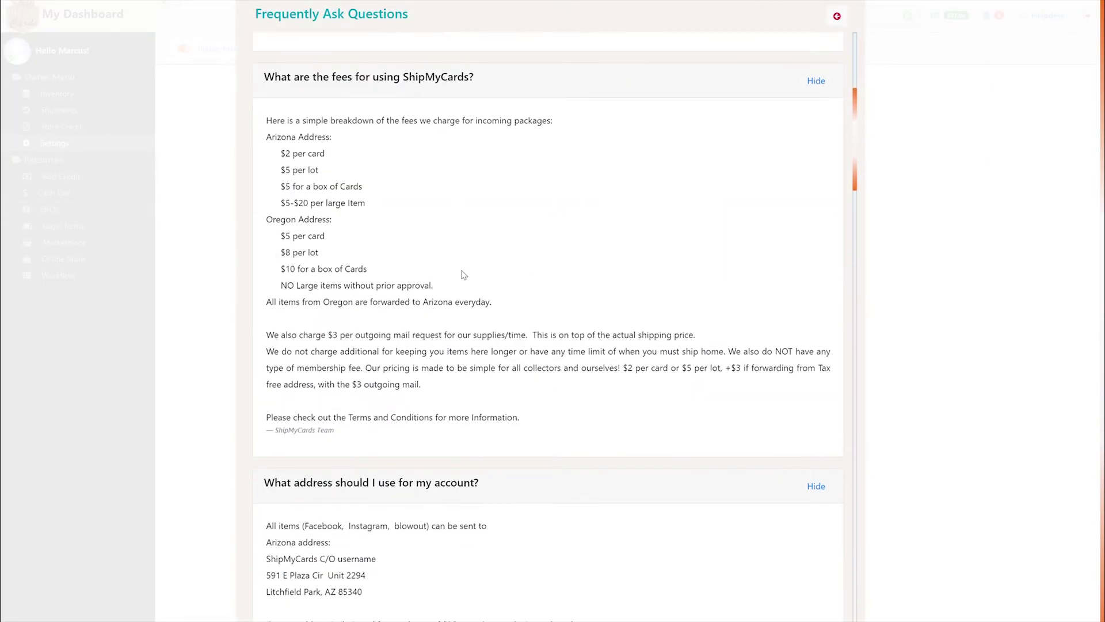
{"action": "left_click", "coordinate": [837, 18]}
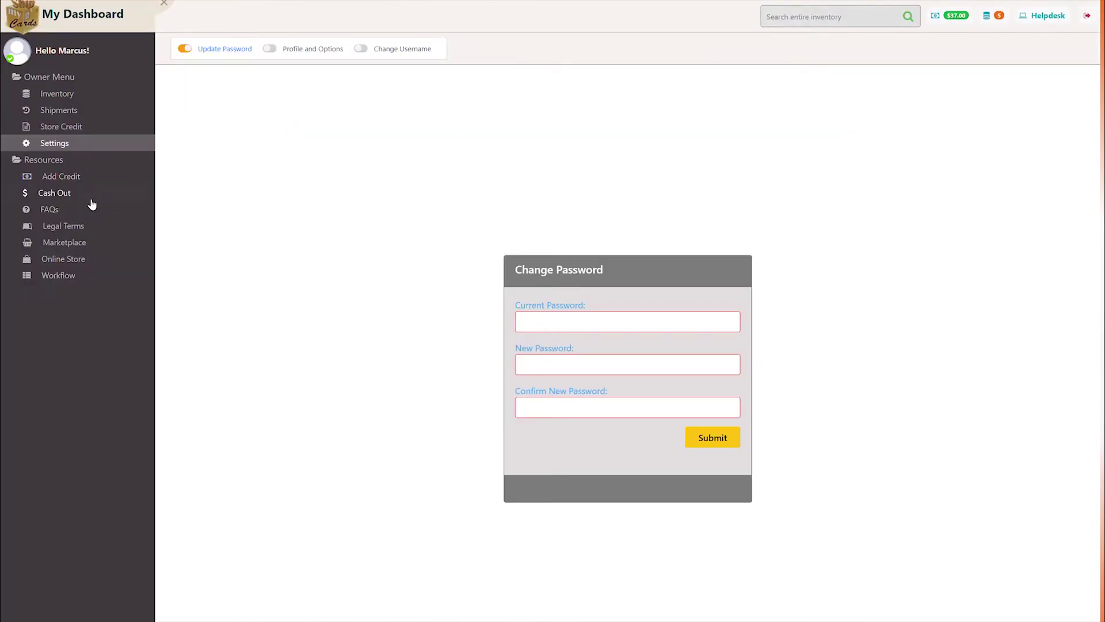
Step: Browse the Online Store's card products and BCW supplies, examining prices and availability, and close the store
{"action": "left_click", "coordinate": [84, 261]}
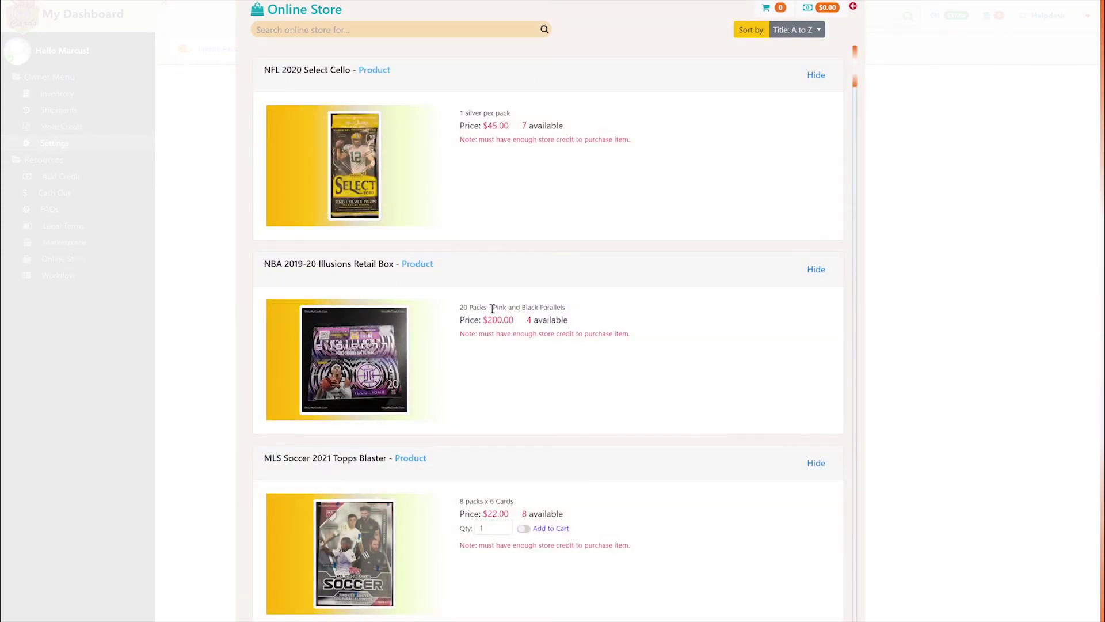
{"action": "scroll", "coordinate": [492, 309], "scroll_direction": "down", "scroll_amount": 6}
{"action": "scroll", "coordinate": [485, 307], "scroll_direction": "down", "scroll_amount": 5}
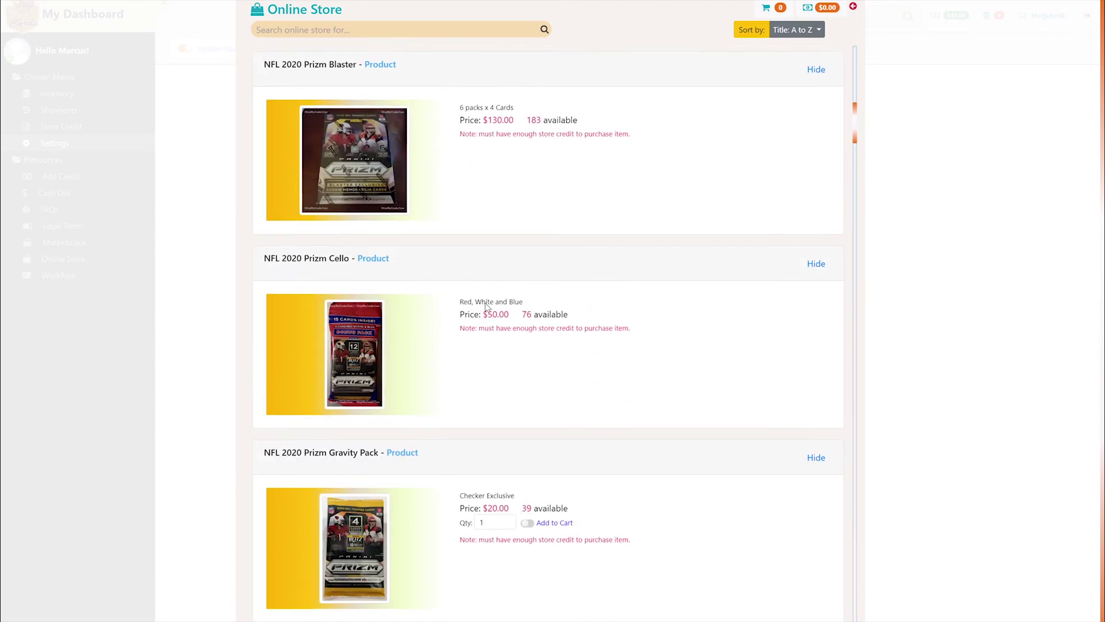
{"action": "scroll", "coordinate": [485, 297], "scroll_direction": "down", "scroll_amount": 12}
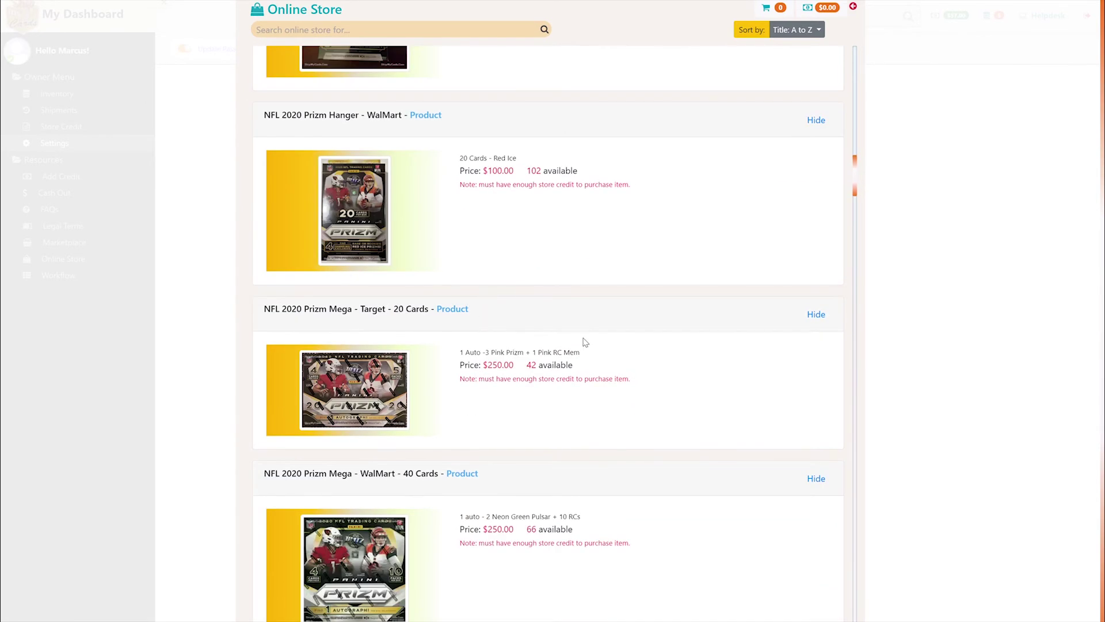
{"action": "scroll", "coordinate": [586, 343], "scroll_direction": "down", "scroll_amount": 5}
{"action": "scroll", "coordinate": [585, 343], "scroll_direction": "down", "scroll_amount": 11}
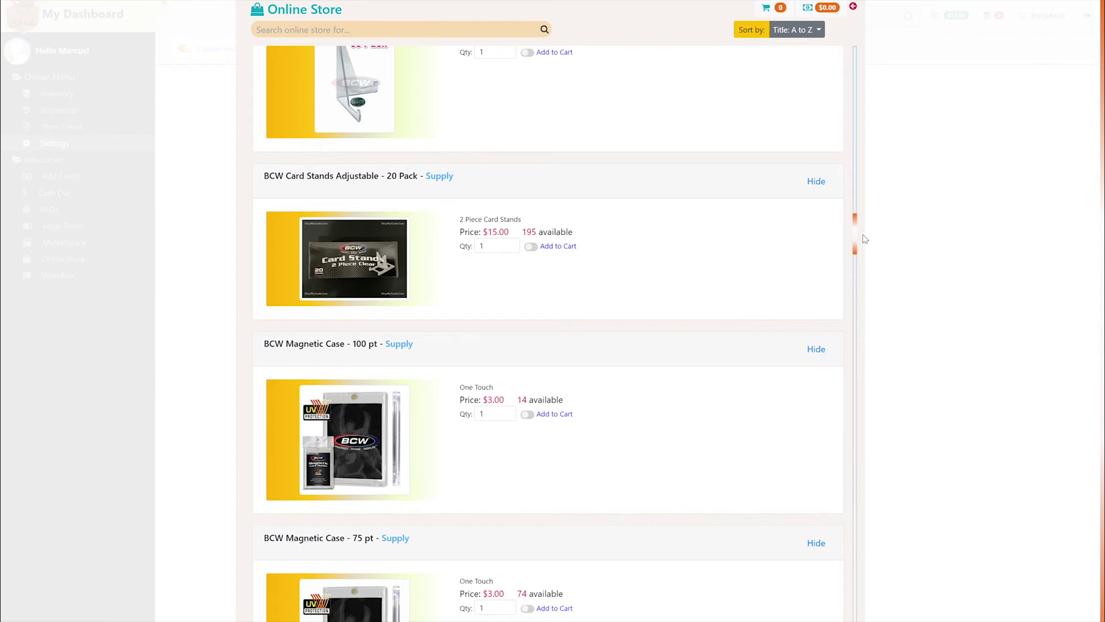
{"action": "scroll", "coordinate": [621, 314], "scroll_direction": "down", "scroll_amount": 2}
{"action": "scroll", "coordinate": [621, 315], "scroll_direction": "down", "scroll_amount": 2}
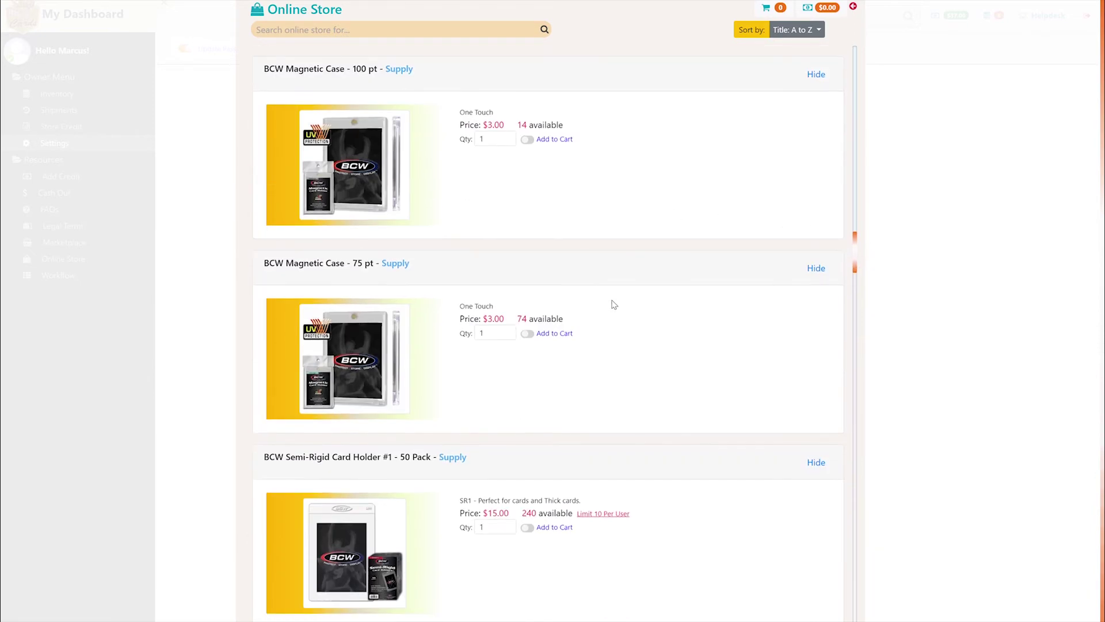
{"action": "scroll", "coordinate": [575, 338], "scroll_direction": "up", "scroll_amount": 3}
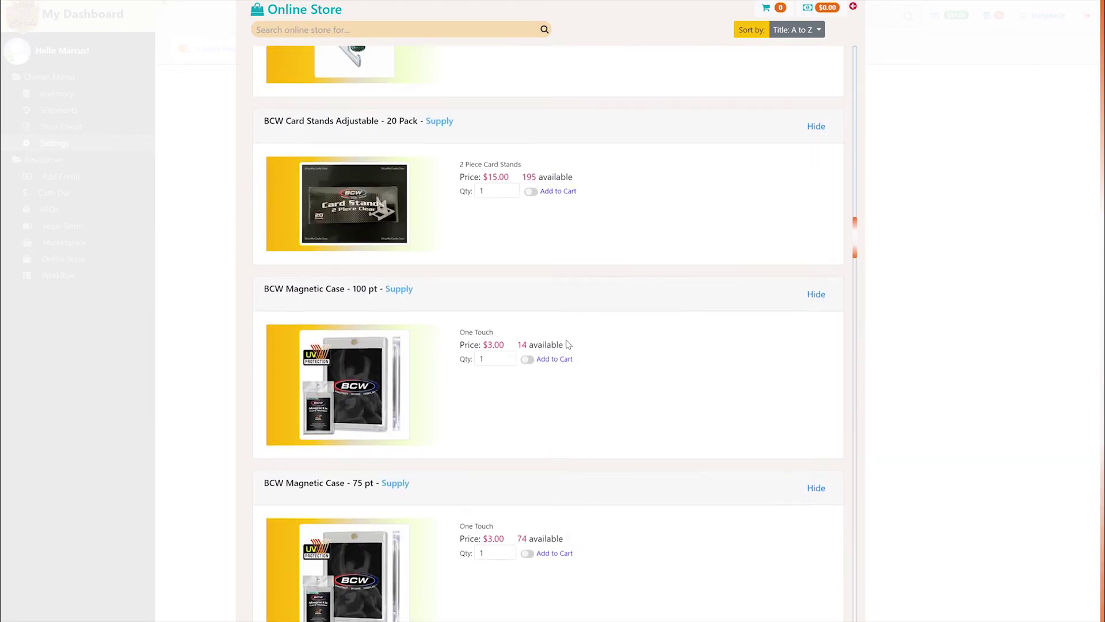
{"action": "scroll", "coordinate": [567, 345], "scroll_direction": "down", "scroll_amount": 5}
{"action": "scroll", "coordinate": [565, 346], "scroll_direction": "down", "scroll_amount": 6}
{"action": "scroll", "coordinate": [564, 345], "scroll_direction": "up", "scroll_amount": 18}
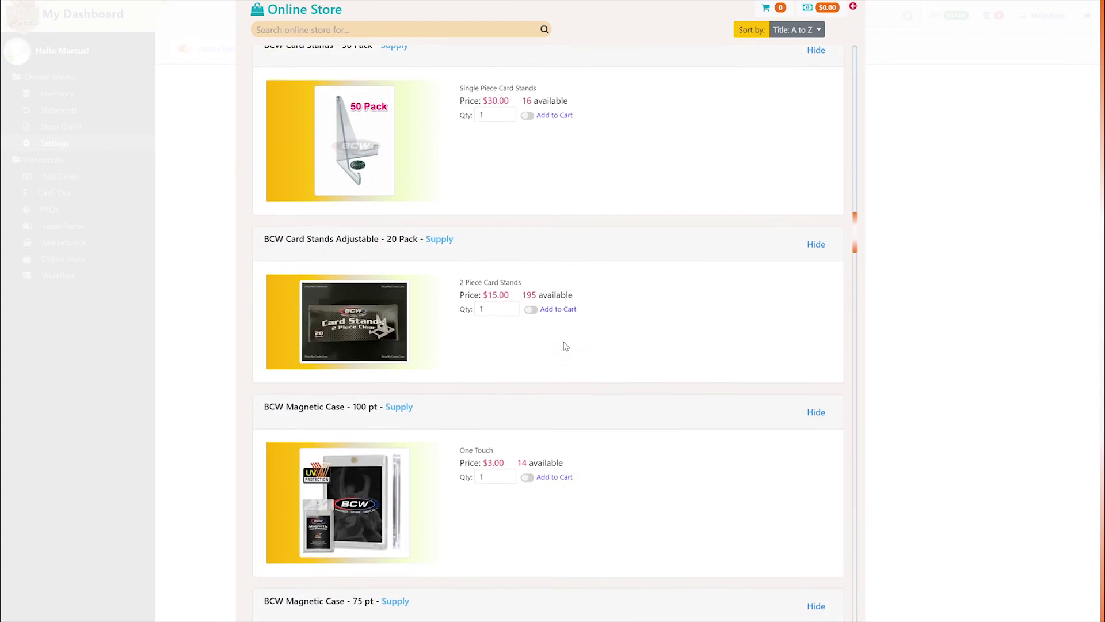
{"action": "scroll", "coordinate": [569, 348], "scroll_direction": "up", "scroll_amount": 20}
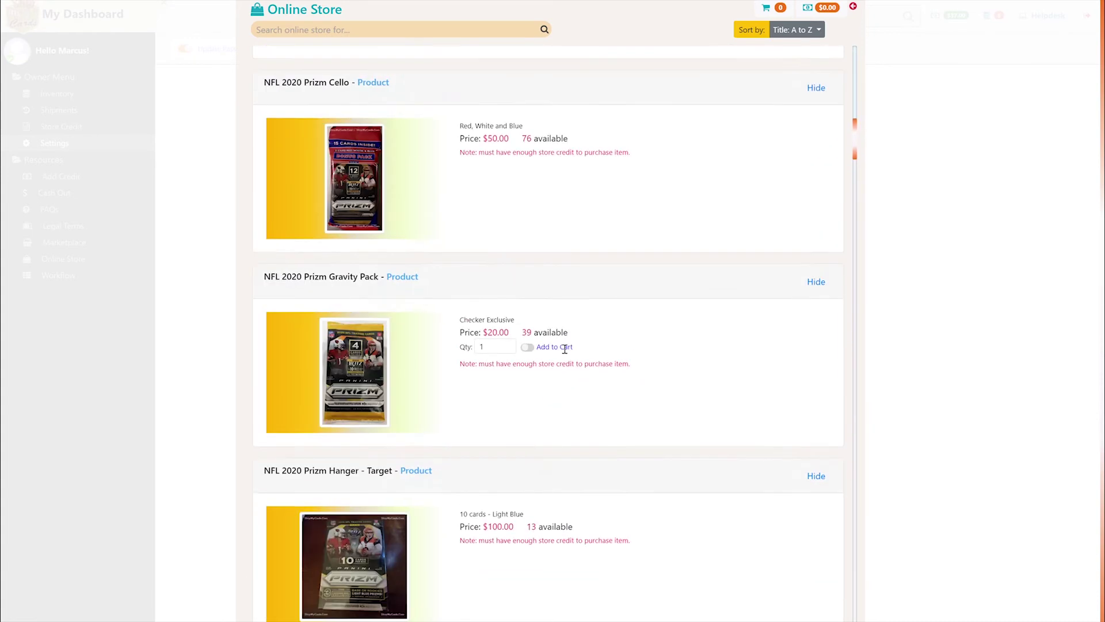
{"action": "scroll", "coordinate": [556, 351], "scroll_direction": "up", "scroll_amount": 3}
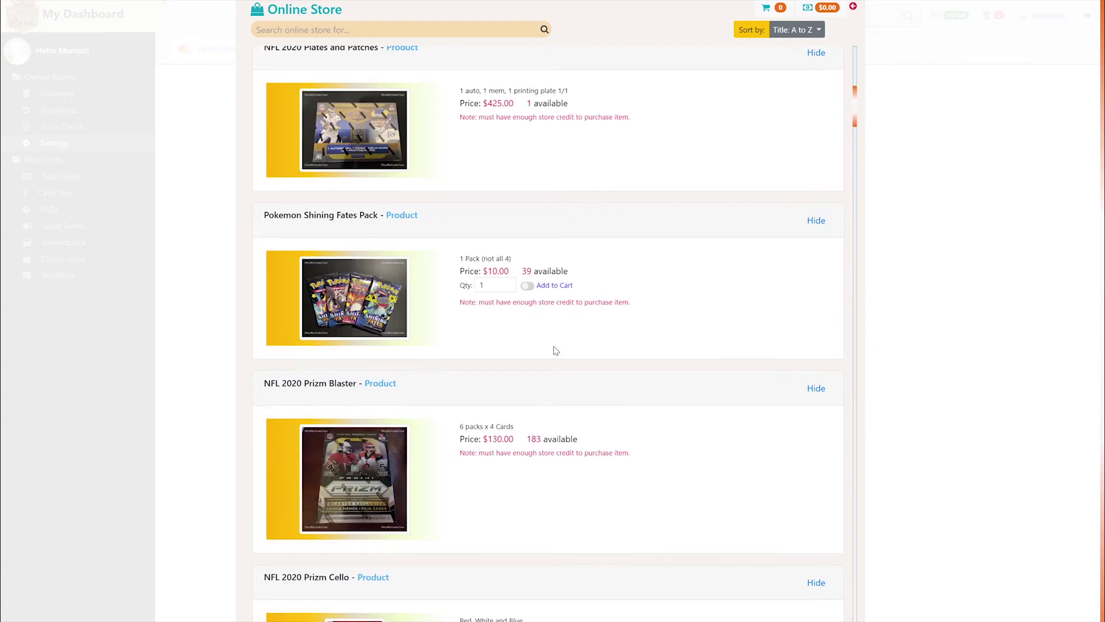
{"action": "left_click", "coordinate": [853, 6]}
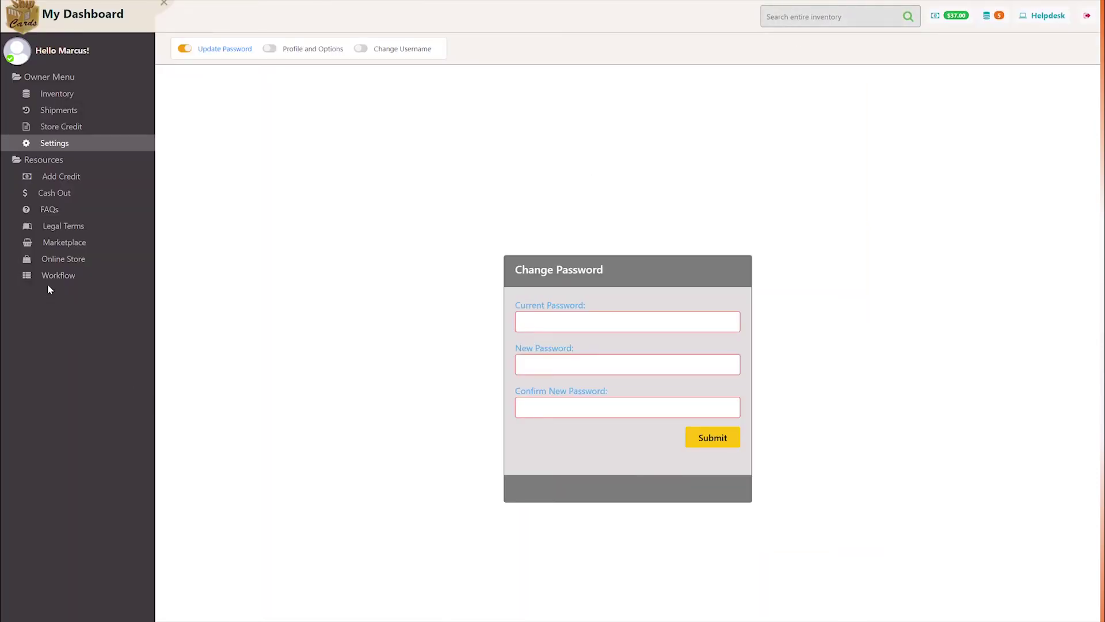
Step: Check the current workflow status, and view the comments dialog of the first inventory item without adding one
{"action": "left_click", "coordinate": [71, 278]}
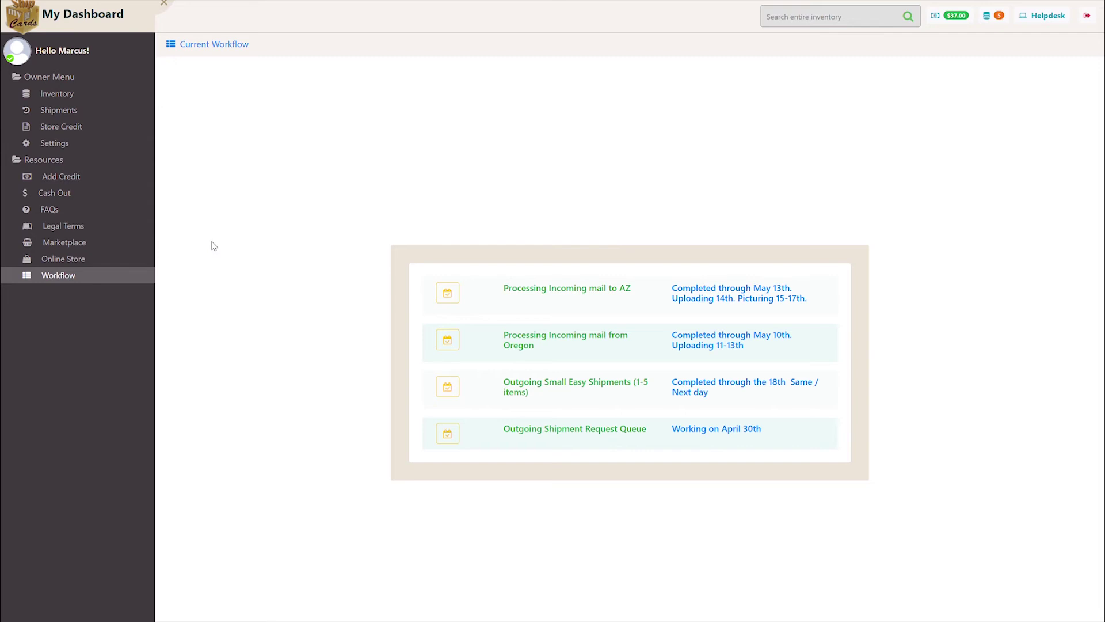
{"action": "left_click", "coordinate": [68, 96]}
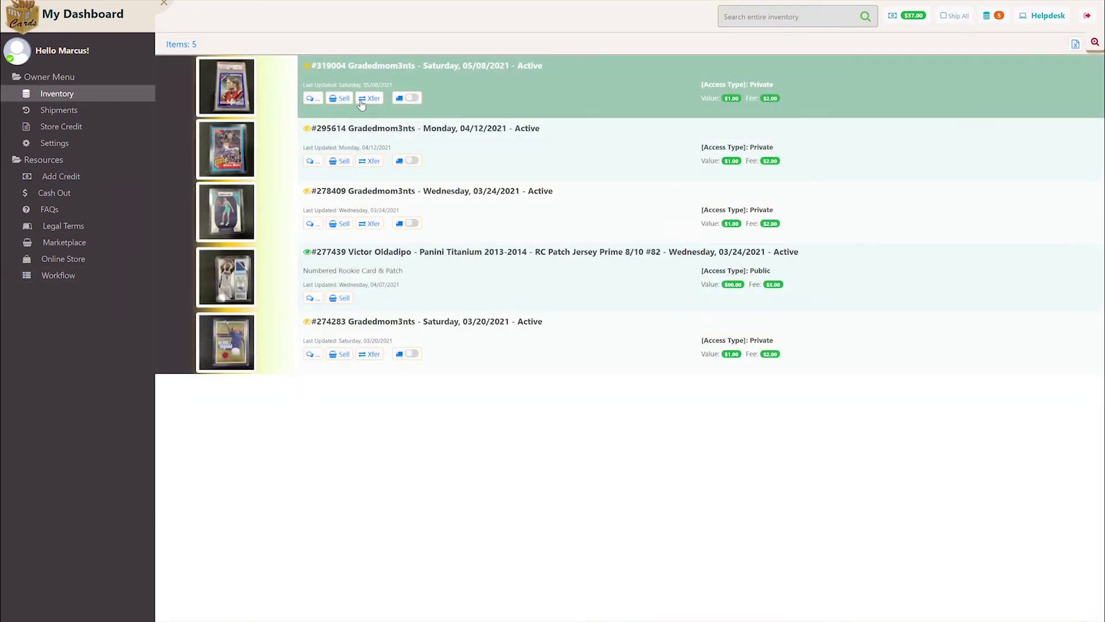
{"action": "left_click", "coordinate": [310, 99]}
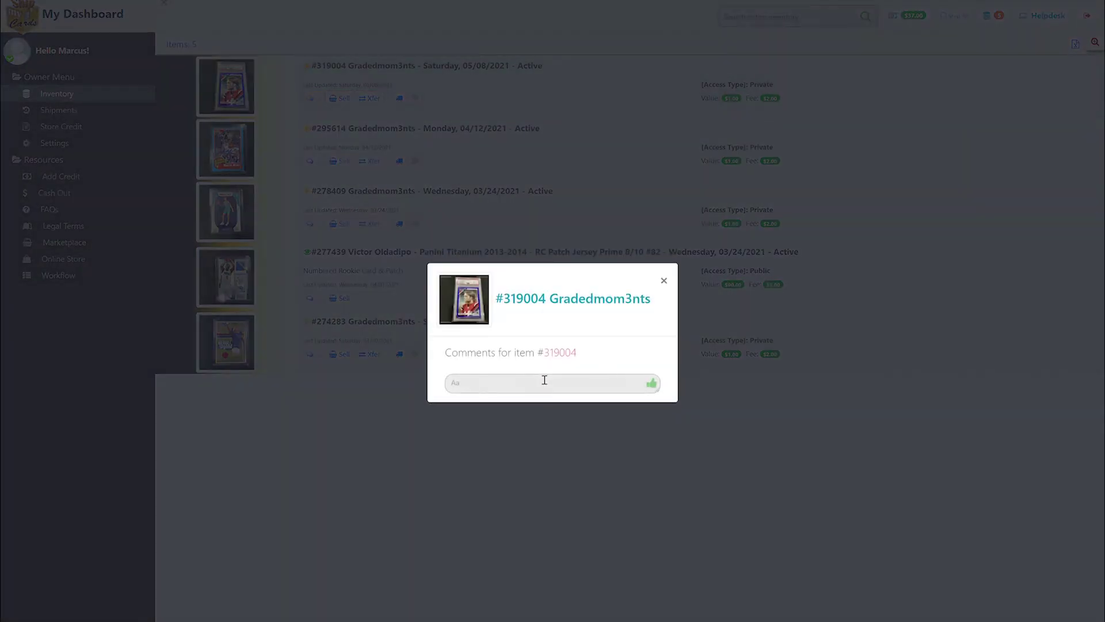
{"action": "left_click", "coordinate": [662, 281]}
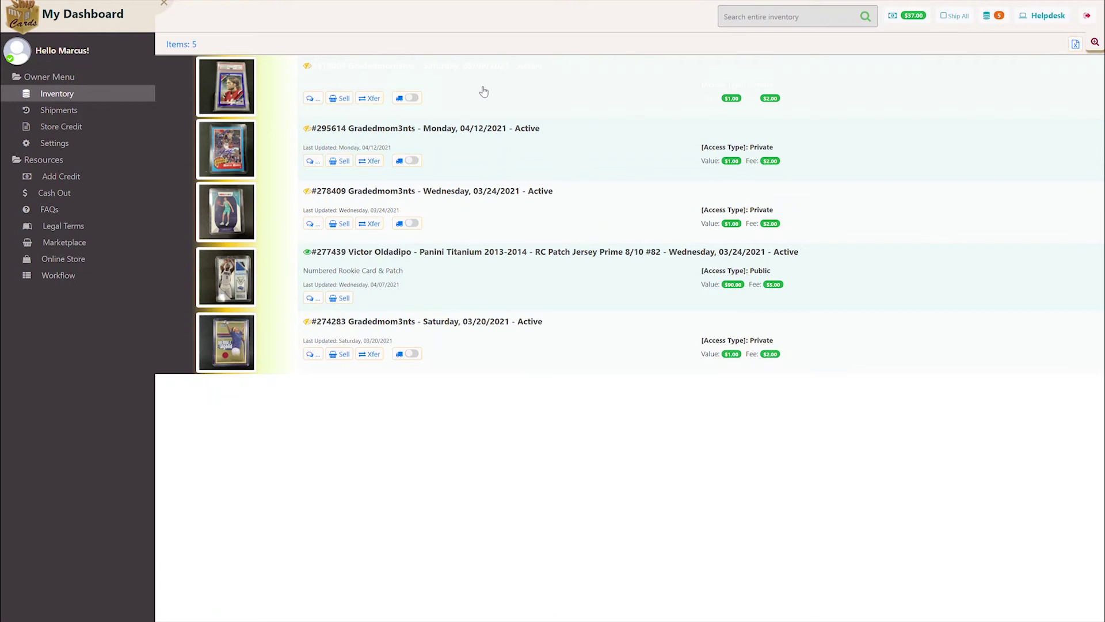
Step: View the first inventory item's marketplace listing form and transfer request form, and close both without submitting
{"action": "left_click", "coordinate": [338, 99]}
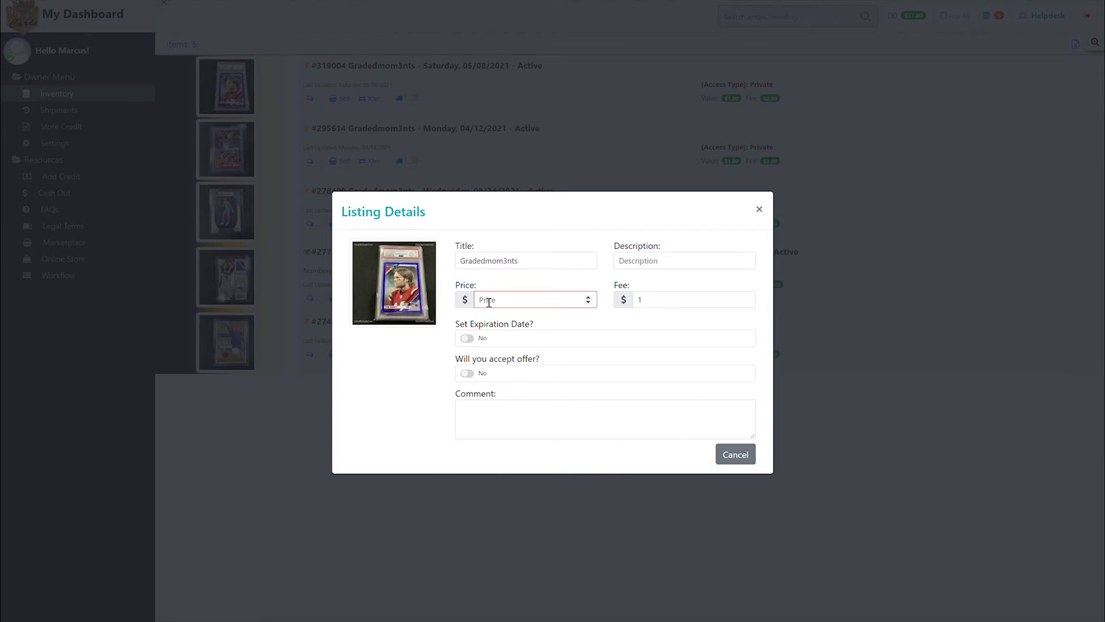
{"action": "left_click", "coordinate": [759, 209]}
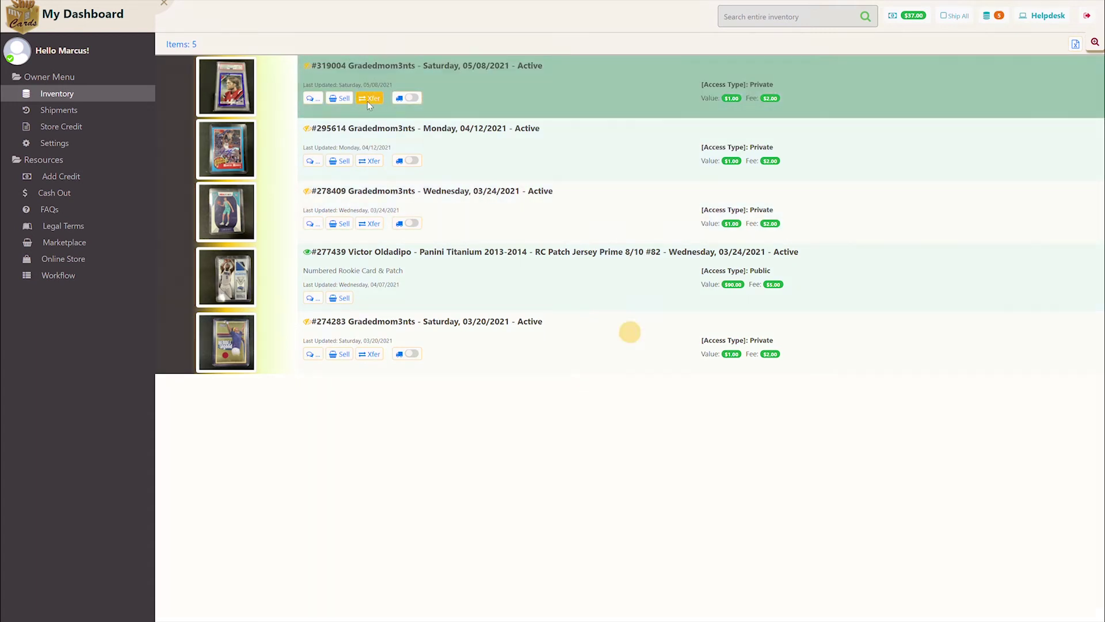
{"action": "left_click", "coordinate": [370, 102]}
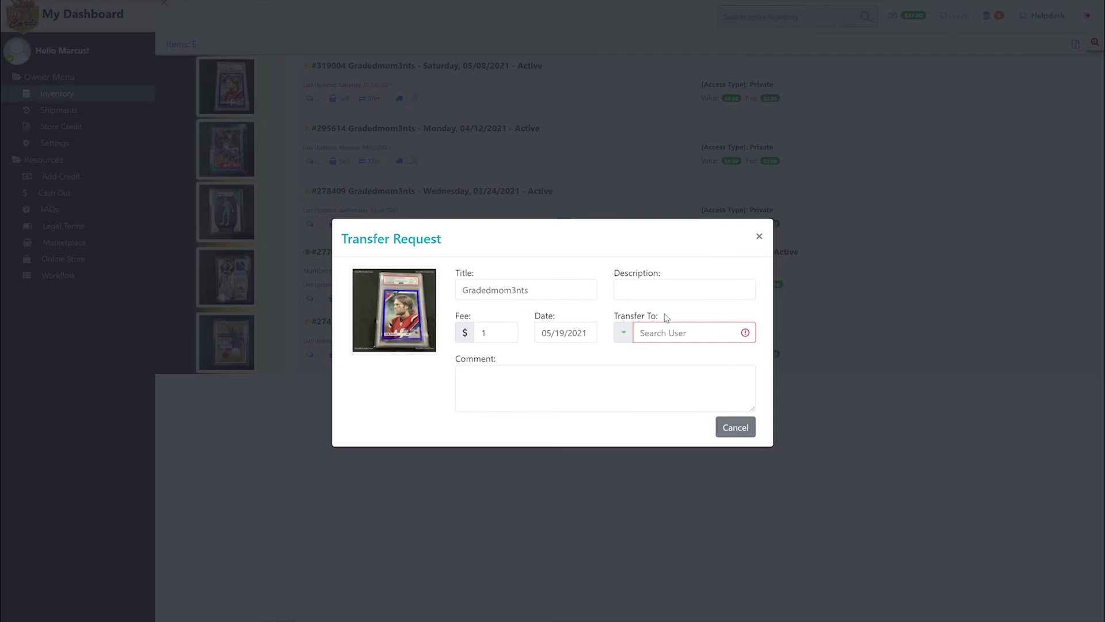
{"action": "left_click", "coordinate": [691, 333]}
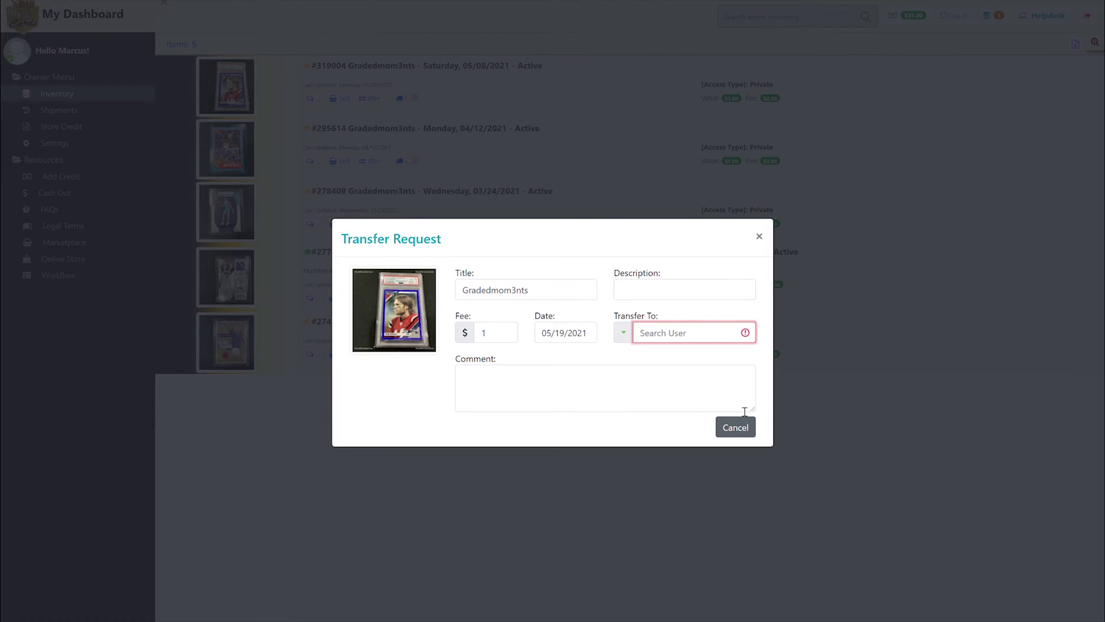
{"action": "left_click", "coordinate": [760, 236]}
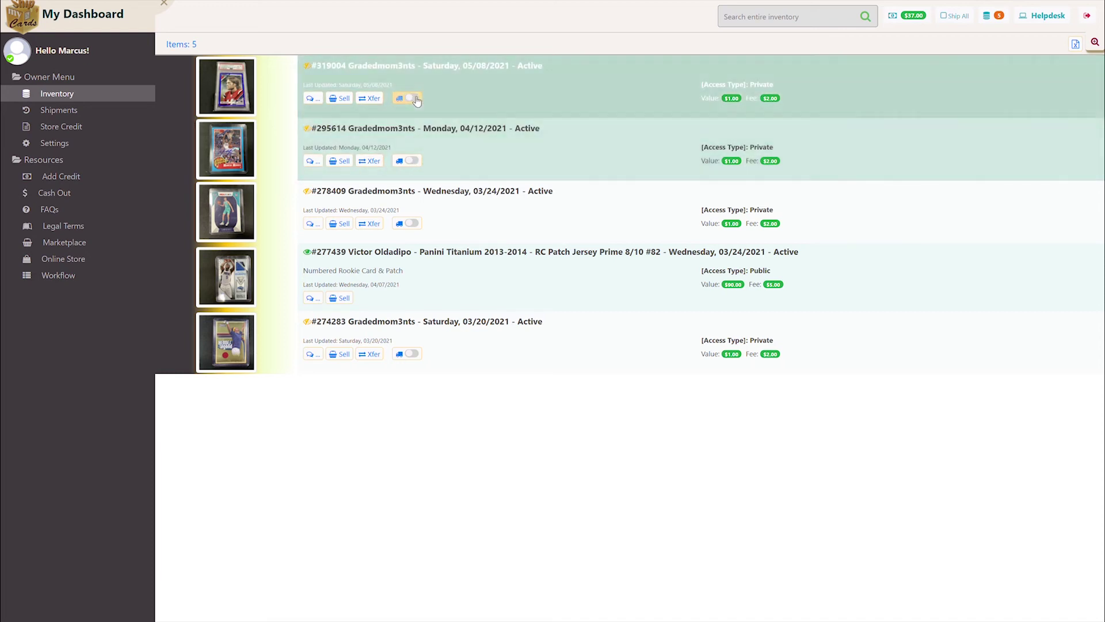
Step: Mark the first two inventory items for shipment, and extend the selection to all shippable items
{"action": "left_click", "coordinate": [418, 100]}
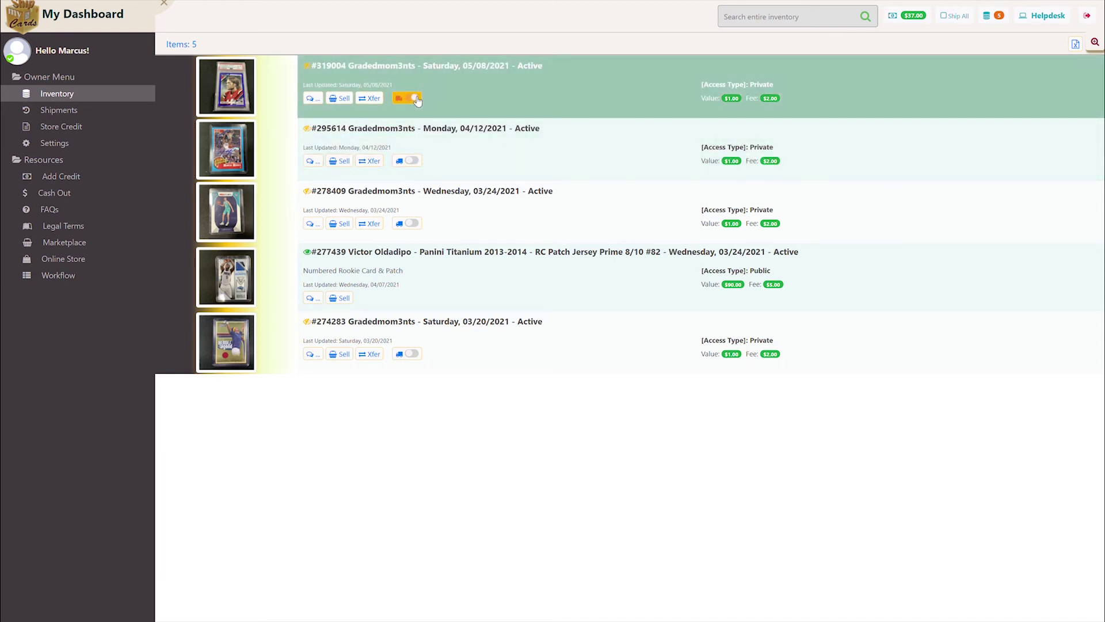
{"action": "left_click", "coordinate": [411, 164]}
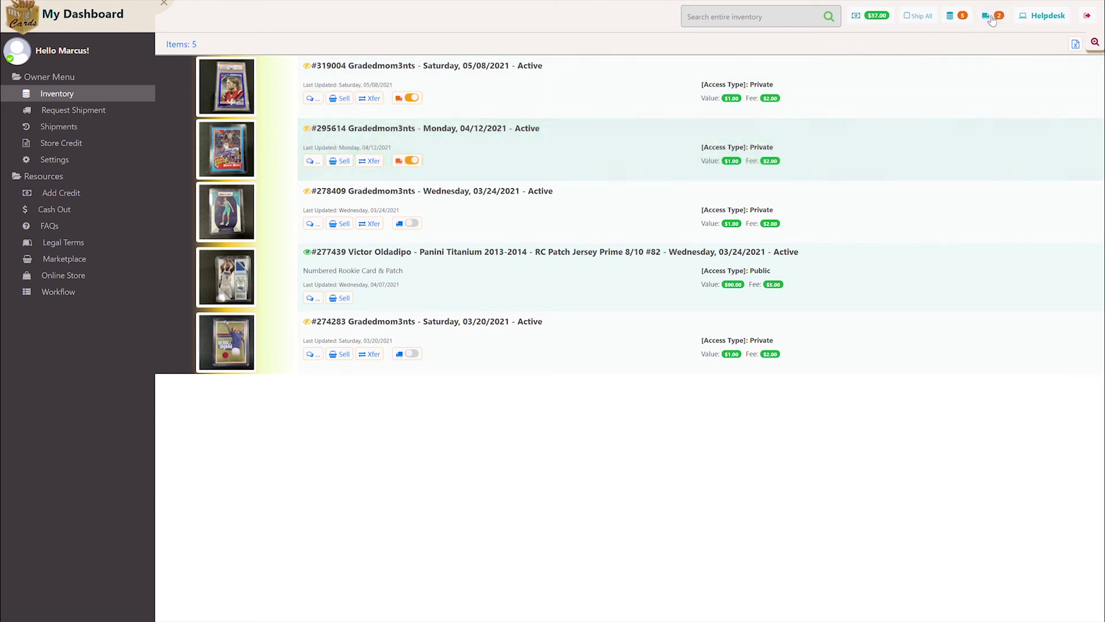
{"action": "left_click", "coordinate": [915, 17]}
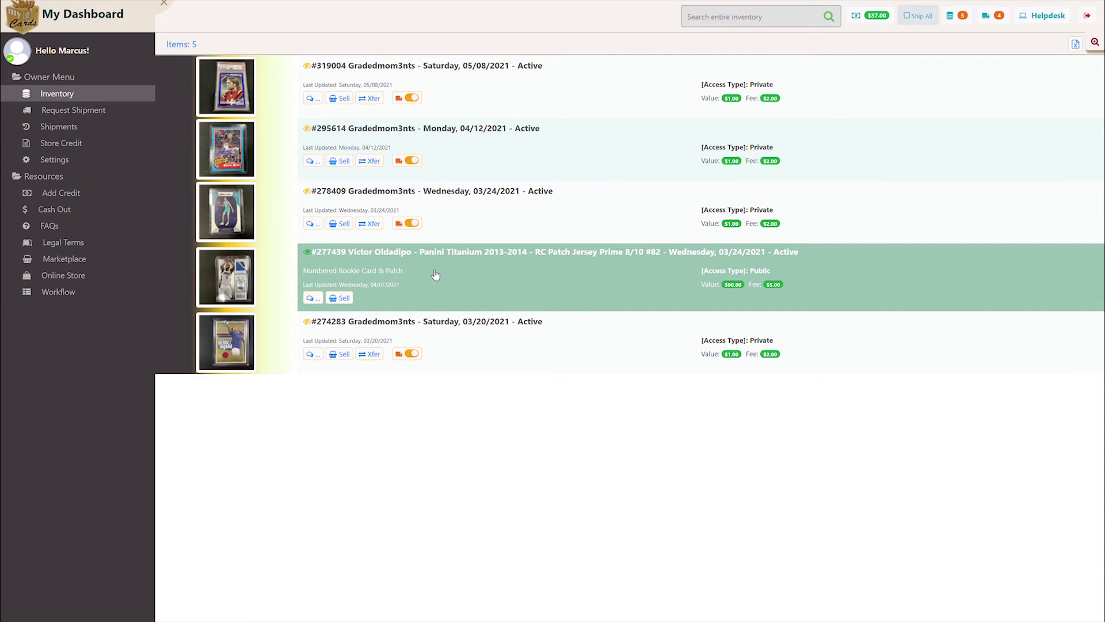
Step: In the shipment request for the selected items, clear the recipient's name and view the available shipping options without choosing one
{"action": "left_click", "coordinate": [999, 16]}
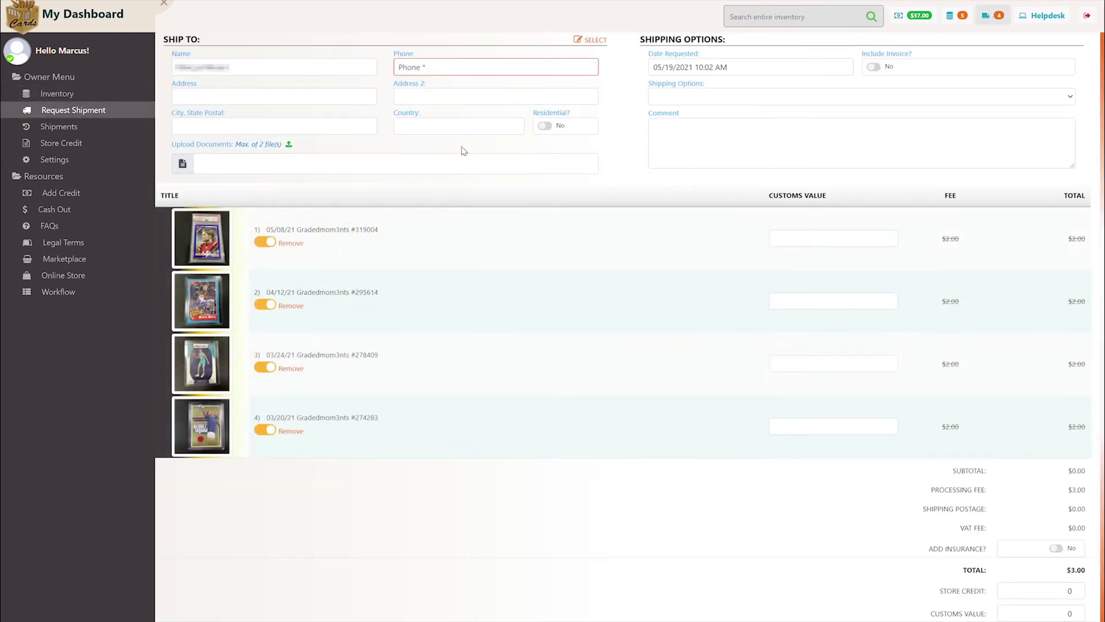
{"action": "triple_click", "coordinate": [336, 73]}
{"action": "type", "text": "Marcus"}
{"action": "key", "text": "BackSpace"}
{"action": "key", "text": "BackSpace"}
{"action": "key", "text": "BackSpace"}
{"action": "key", "text": "BackSpace"}
{"action": "key", "text": "BackSpace"}
{"action": "key", "text": "BackSpace"}
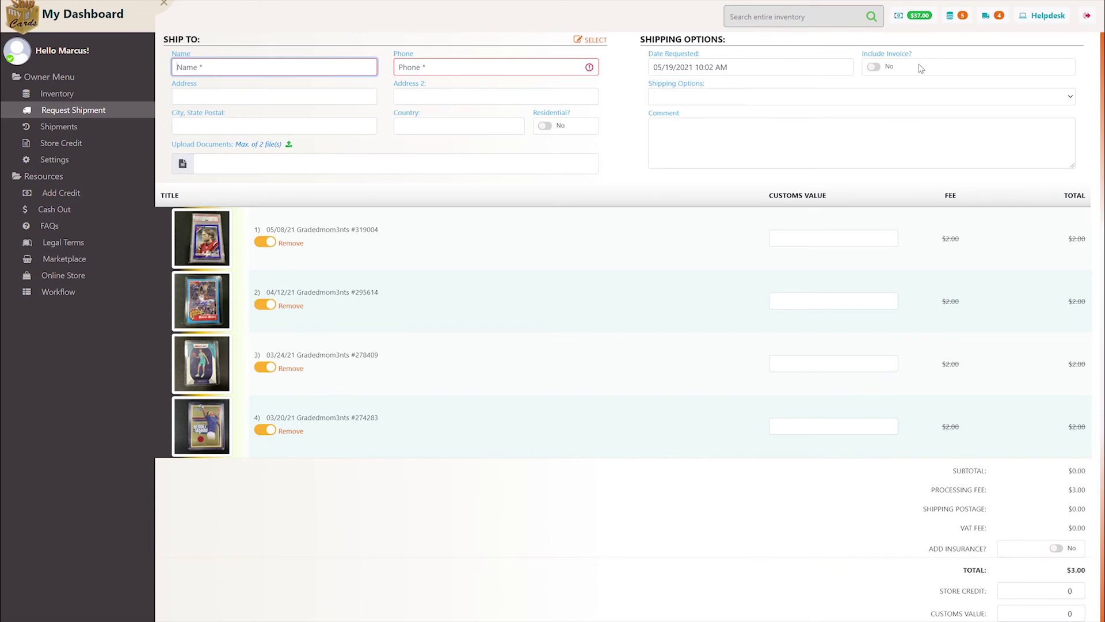
{"action": "left_click", "coordinate": [678, 95]}
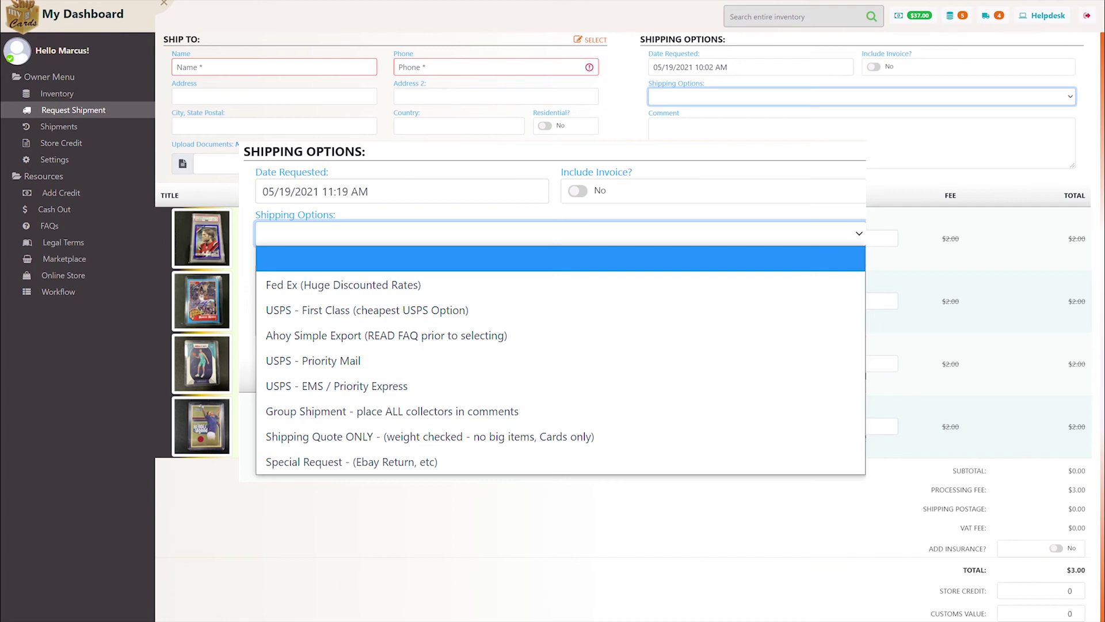
{"action": "left_click", "coordinate": [889, 300]}
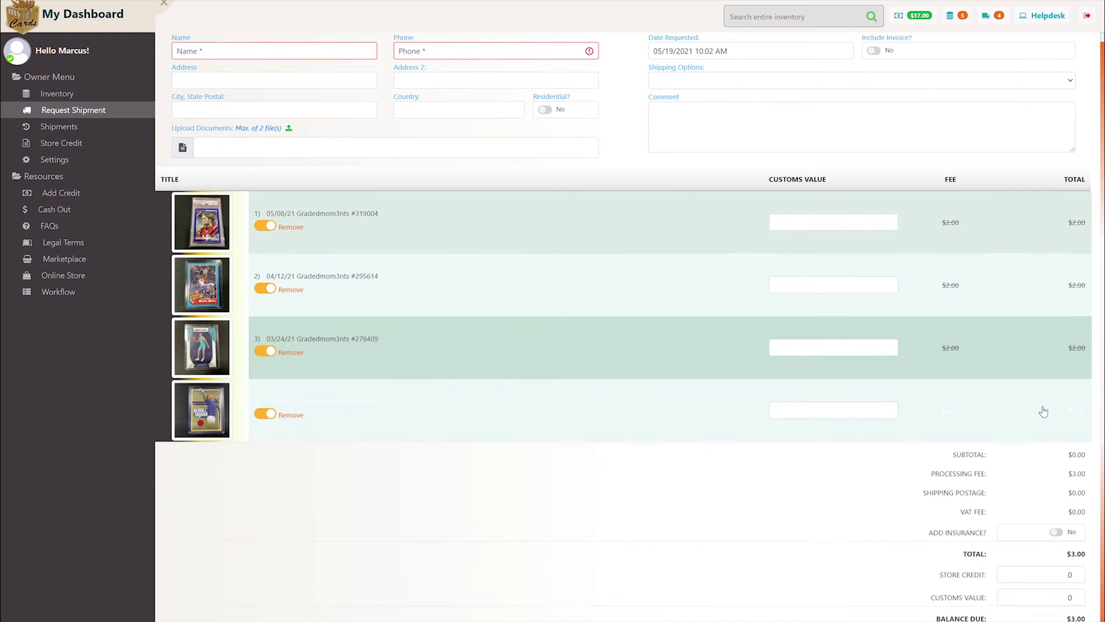
Step: Set the customs value of each of the four items in the shipment request to 10
{"action": "scroll", "coordinate": [1039, 412], "scroll_direction": "down", "scroll_amount": 1}
{"action": "left_click", "coordinate": [824, 196]}
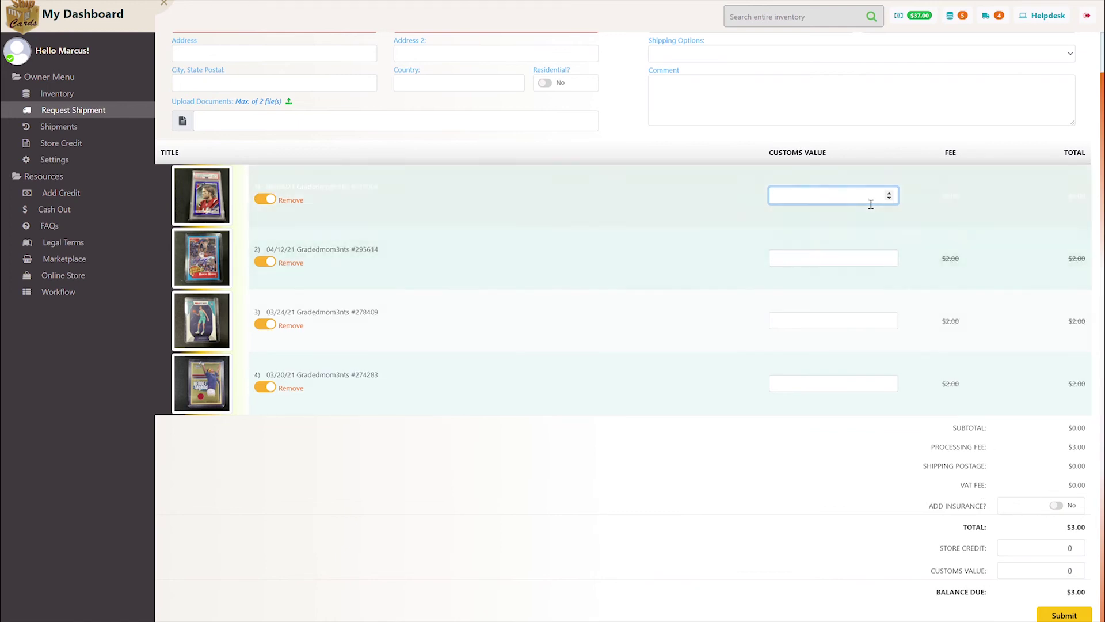
{"action": "type", "text": "10"}
{"action": "left_click", "coordinate": [868, 258]}
{"action": "type", "text": "10"}
{"action": "left_click", "coordinate": [845, 326]}
{"action": "type", "text": "10"}
{"action": "left_click", "coordinate": [858, 381]}
{"action": "type", "text": "10"}
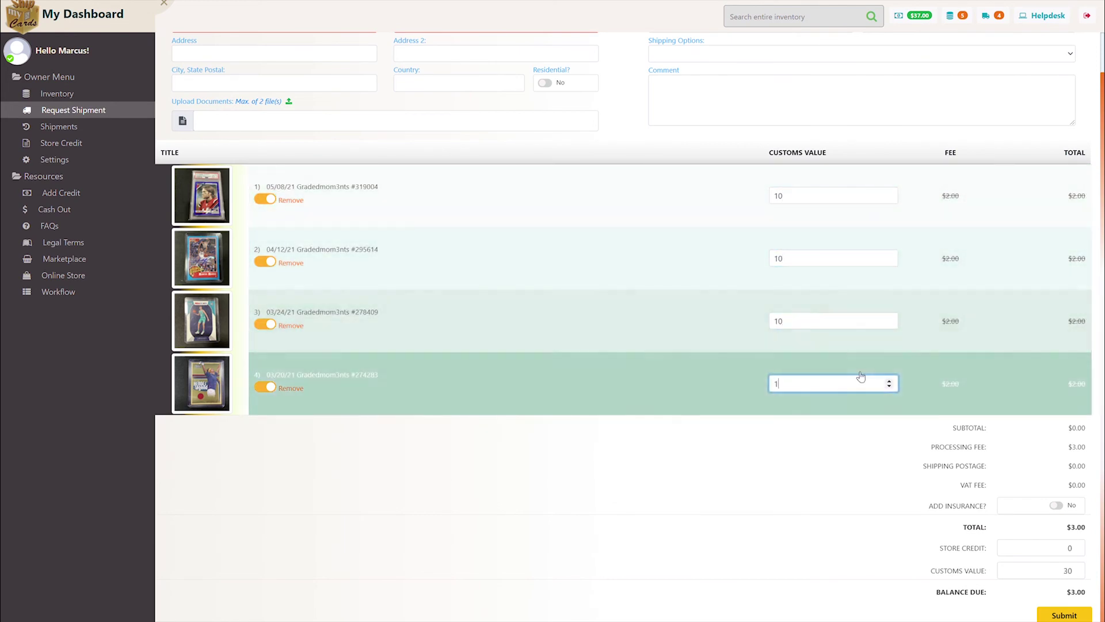
{"action": "left_click", "coordinate": [892, 457]}
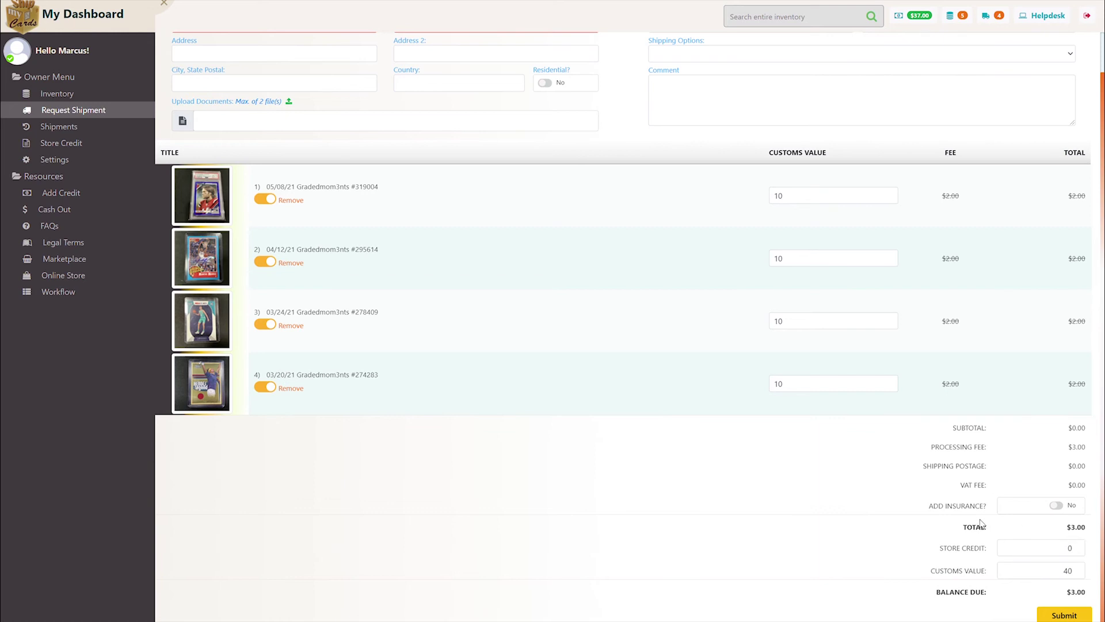
Step: Add insurance of $1,500.00 to the shipment request and review the whole form
{"action": "left_click", "coordinate": [1058, 506]}
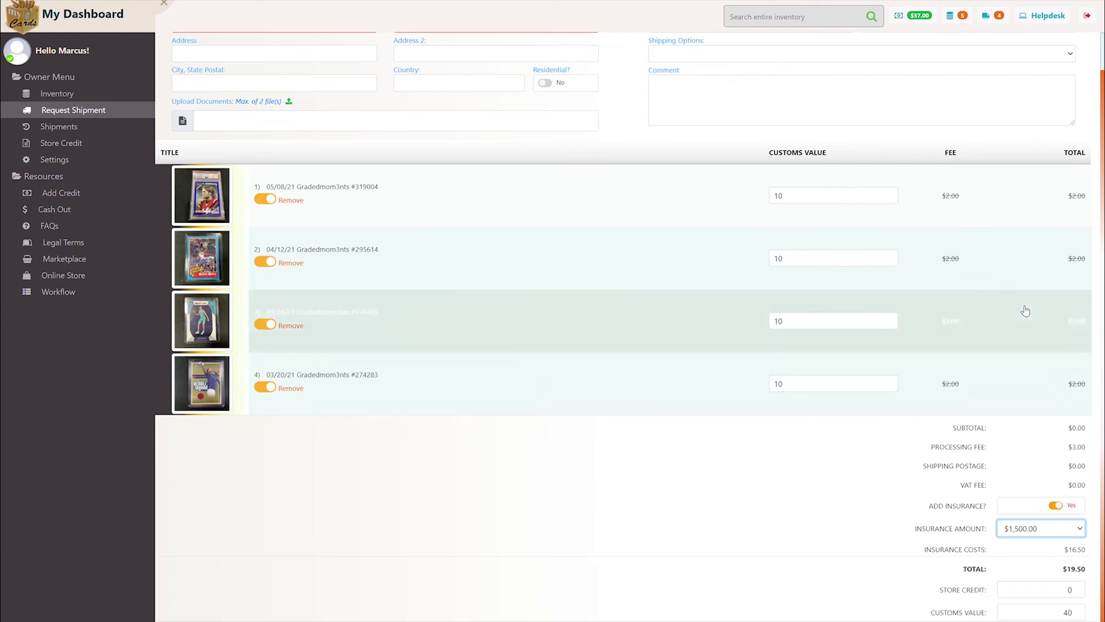
{"action": "scroll", "coordinate": [896, 278], "scroll_direction": "up", "scroll_amount": 1}
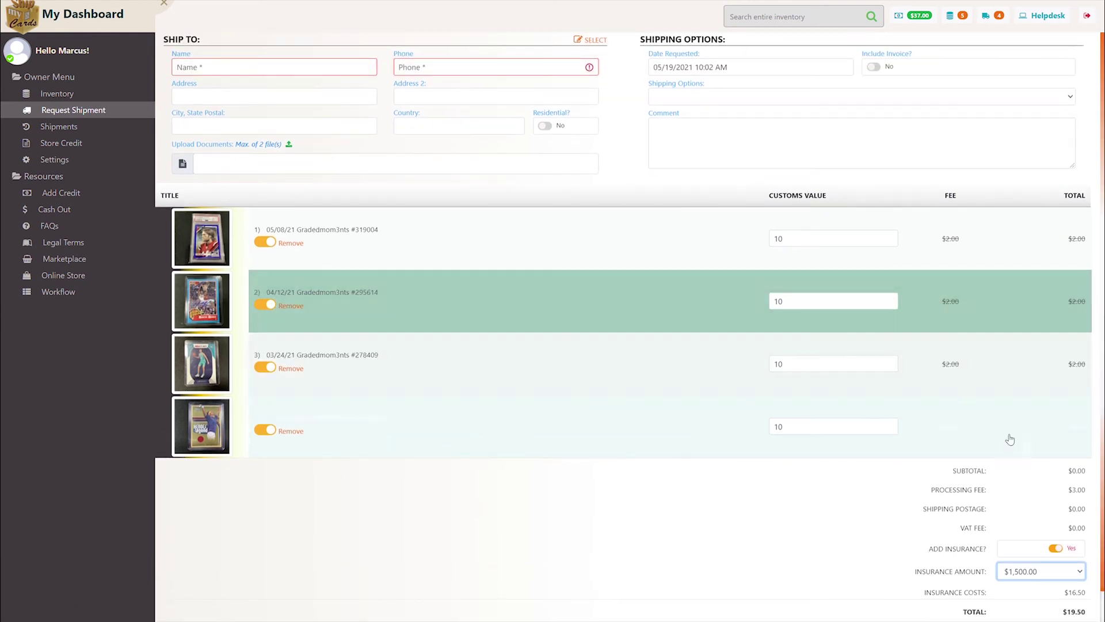
{"action": "scroll", "coordinate": [1007, 440], "scroll_direction": "down", "scroll_amount": 2}
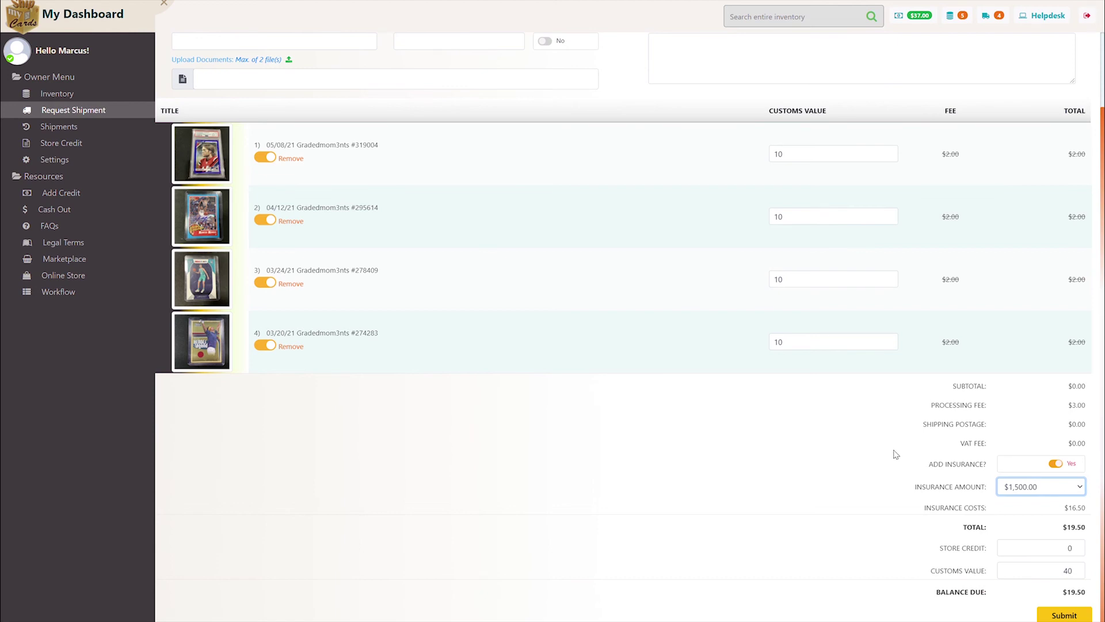
{"action": "scroll", "coordinate": [599, 351], "scroll_direction": "up", "scroll_amount": 2}
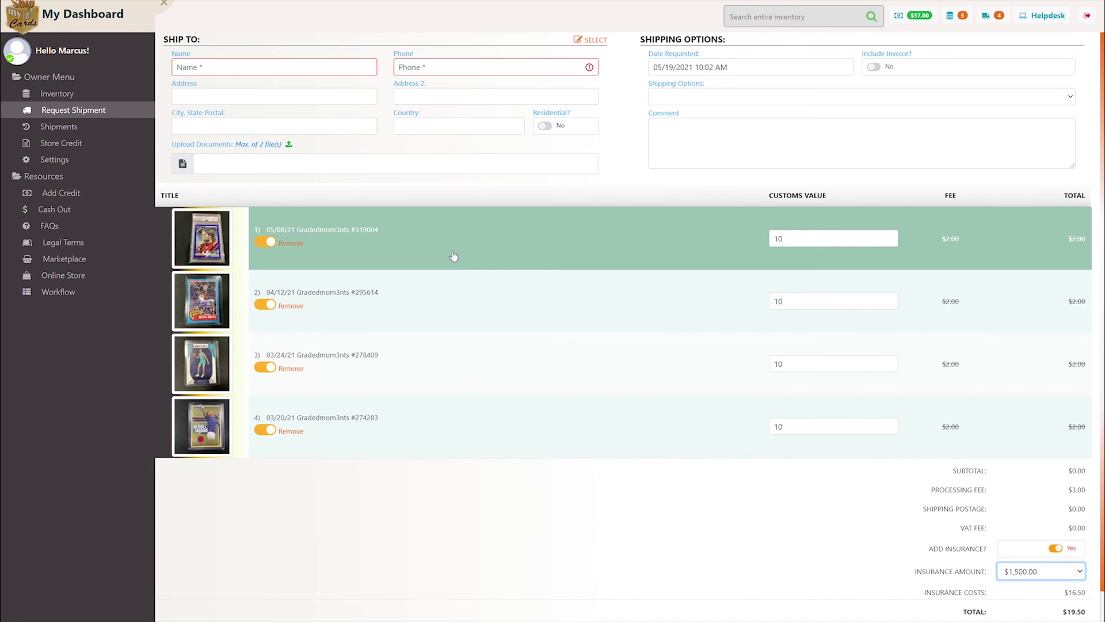
Step: Open the details of the first inventory item, the Tom Brady card, and show its disposition section
{"action": "left_click", "coordinate": [81, 95]}
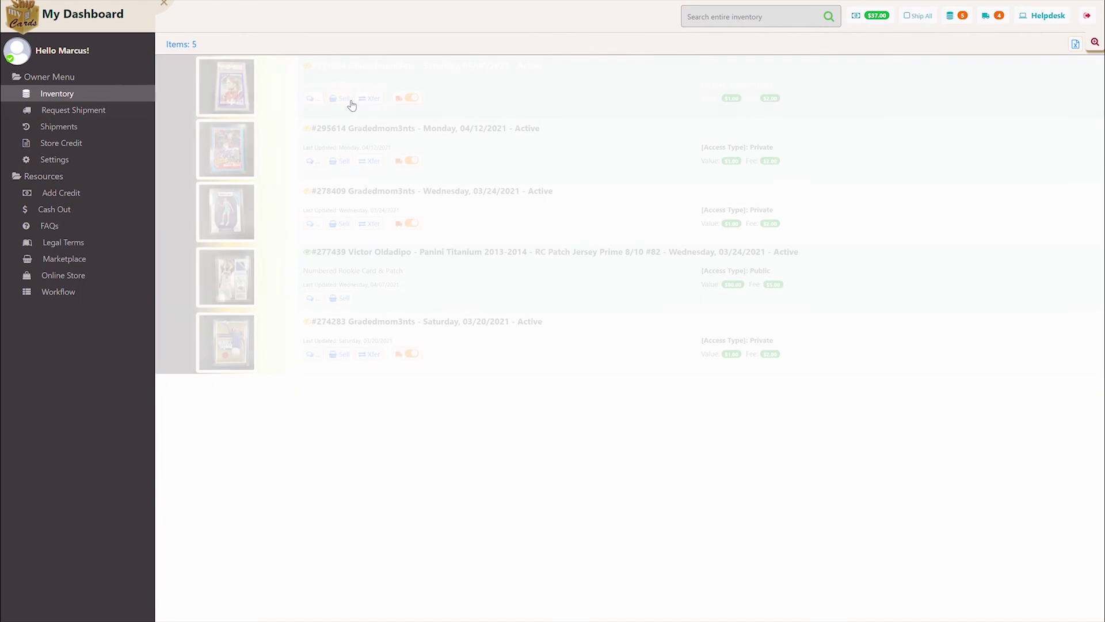
{"action": "left_click", "coordinate": [377, 67]}
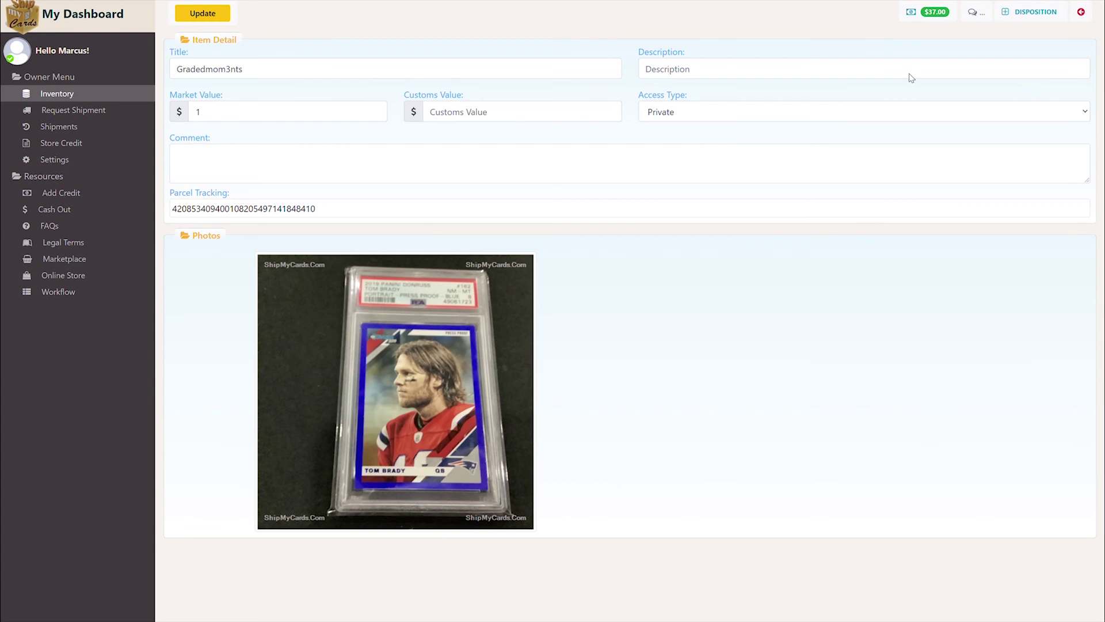
{"action": "left_click", "coordinate": [1015, 20]}
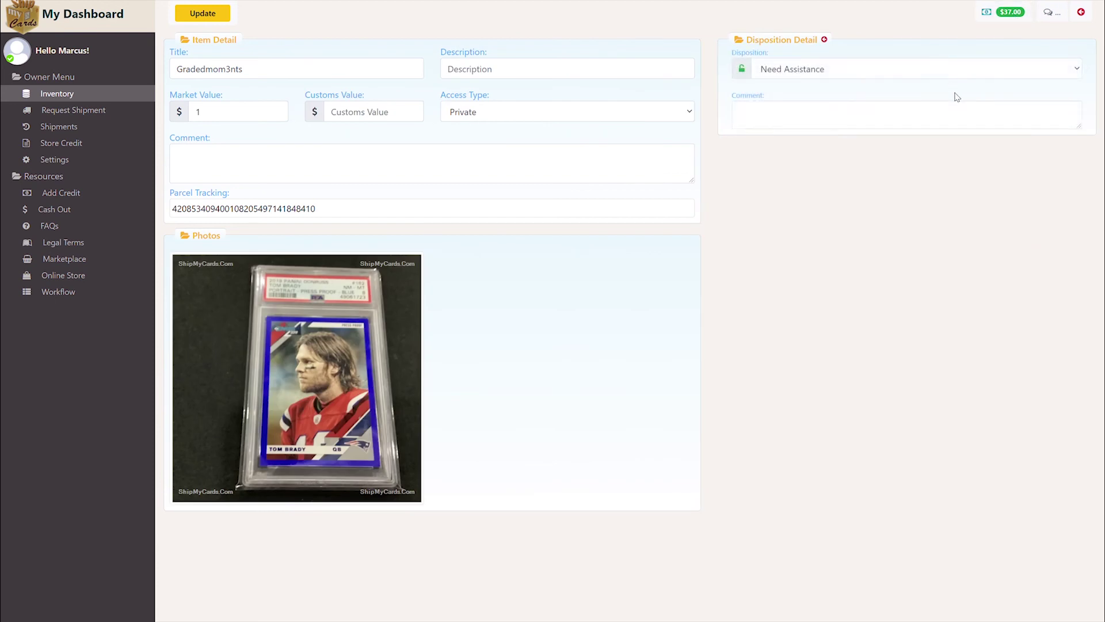
{"action": "left_click", "coordinate": [1072, 75]}
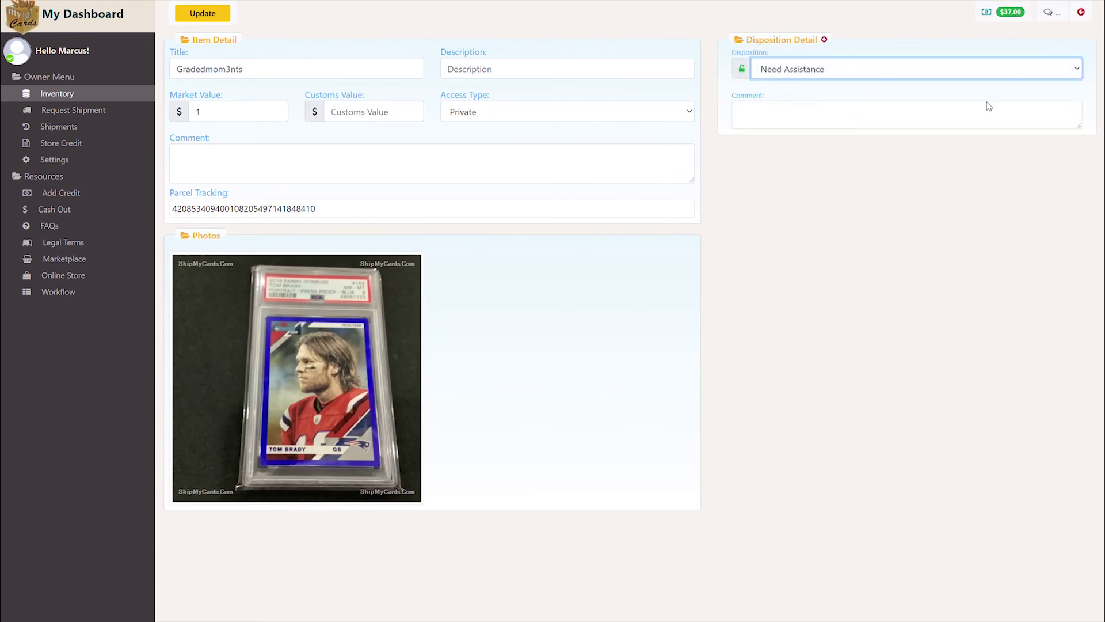
Step: Choose the Submit to BGS Grading disposition for the card and view its service levels and prices
{"action": "left_click", "coordinate": [795, 69]}
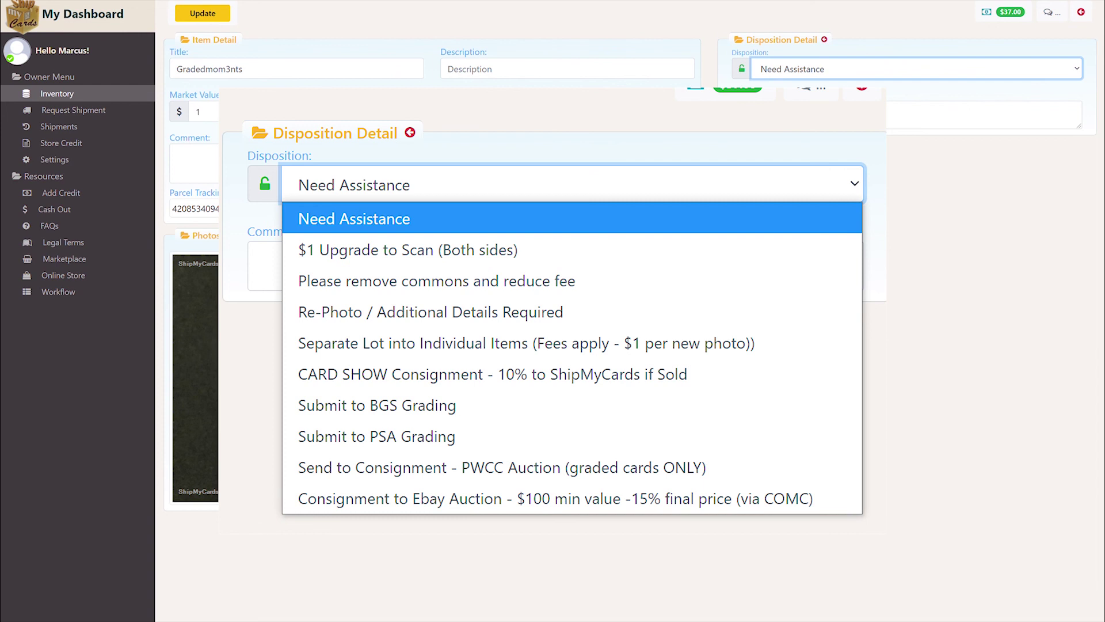
{"action": "left_click", "coordinate": [806, 194]}
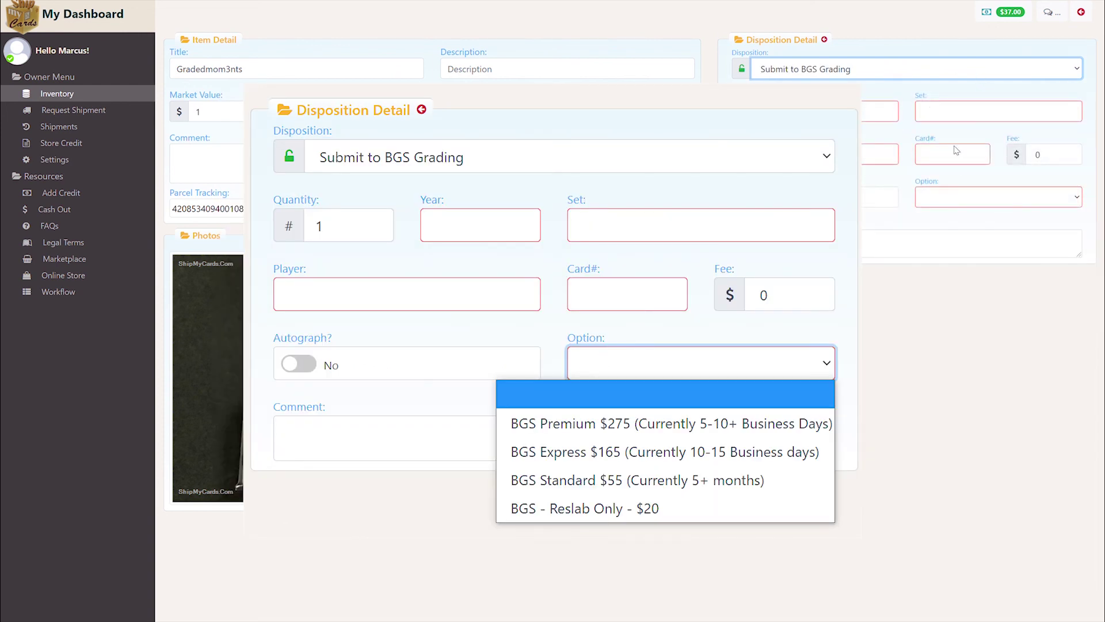
{"action": "left_click", "coordinate": [1009, 195]}
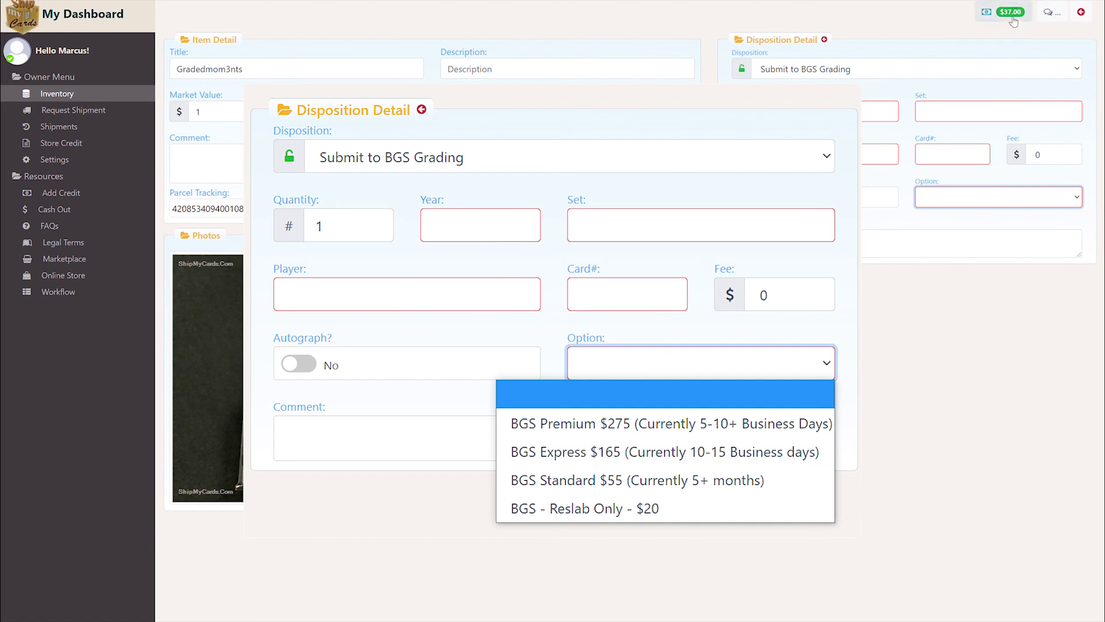
Step: Preview the Submit to PSA Grading disposition with PSA Super Express and the cleaning choice, and return to the inventory without updating the item
{"action": "left_click", "coordinate": [843, 77]}
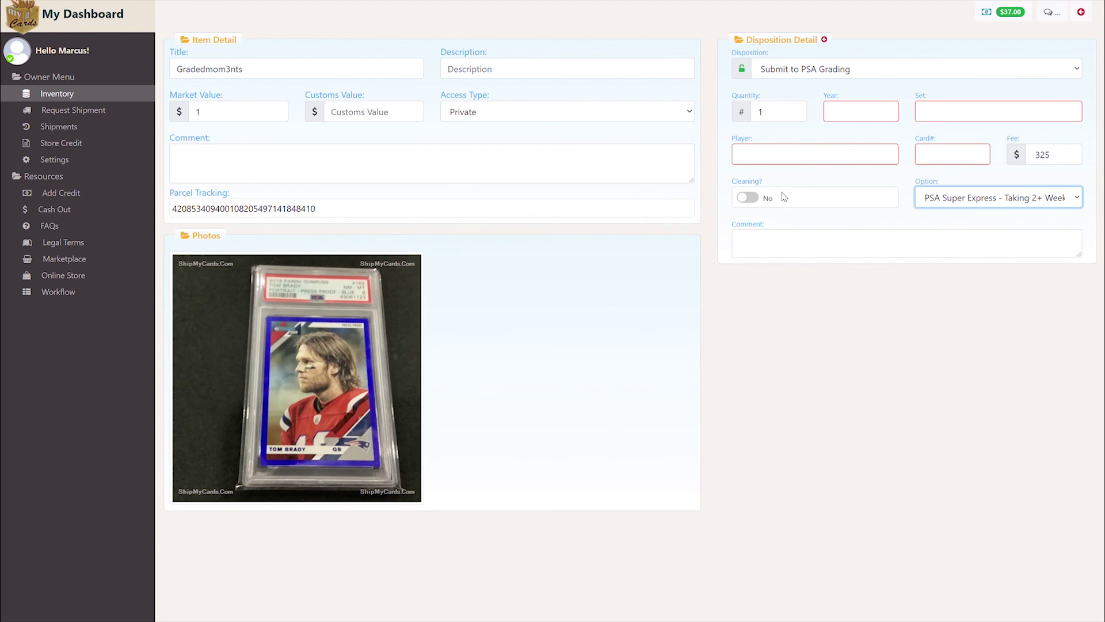
{"action": "left_click", "coordinate": [934, 280]}
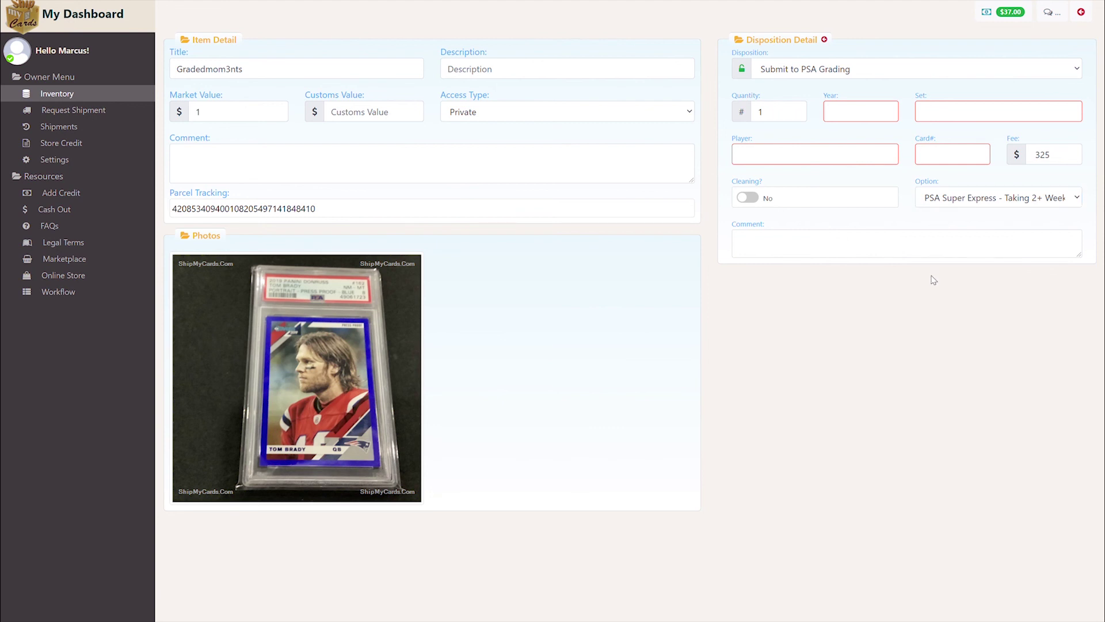
{"action": "left_click", "coordinate": [747, 199]}
{"action": "left_click", "coordinate": [748, 199]}
{"action": "left_click", "coordinate": [74, 109]}
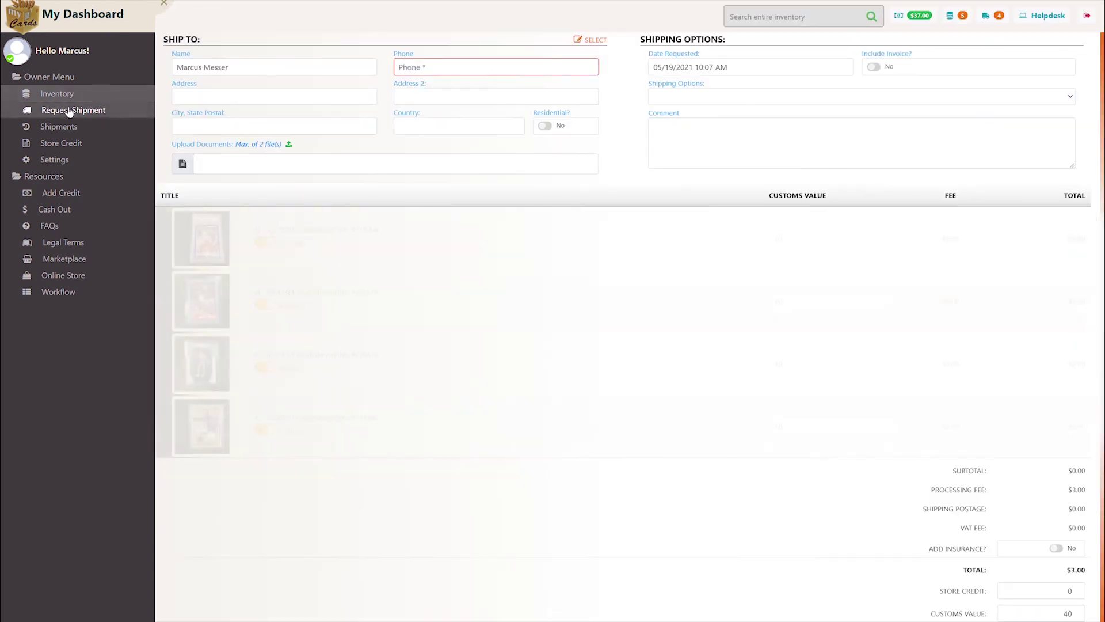
{"action": "left_click", "coordinate": [66, 95]}
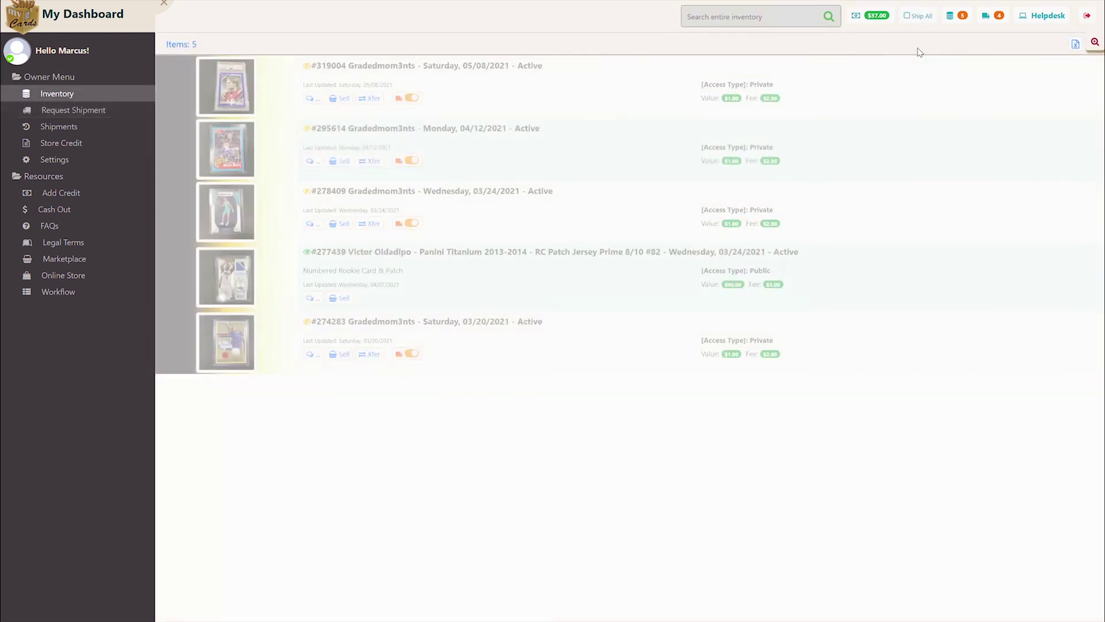